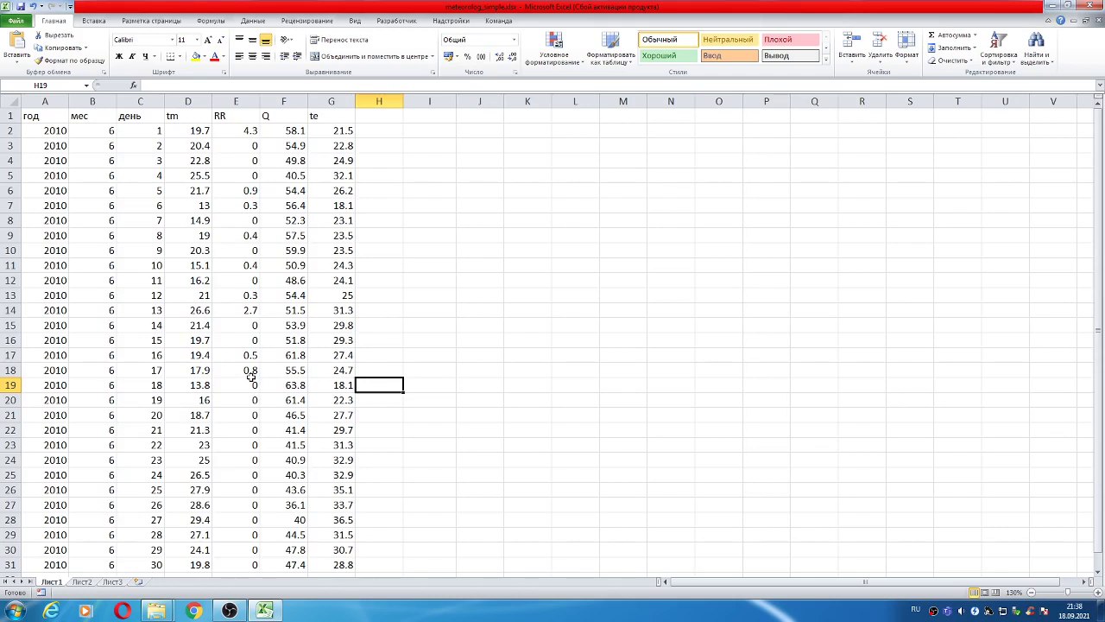
# Step: Select the tm values D2:D31 and nearby cells, and switch the ribbon to Формулы
pyautogui.moveTo(189, 137); pyautogui.dragTo(168, 558)
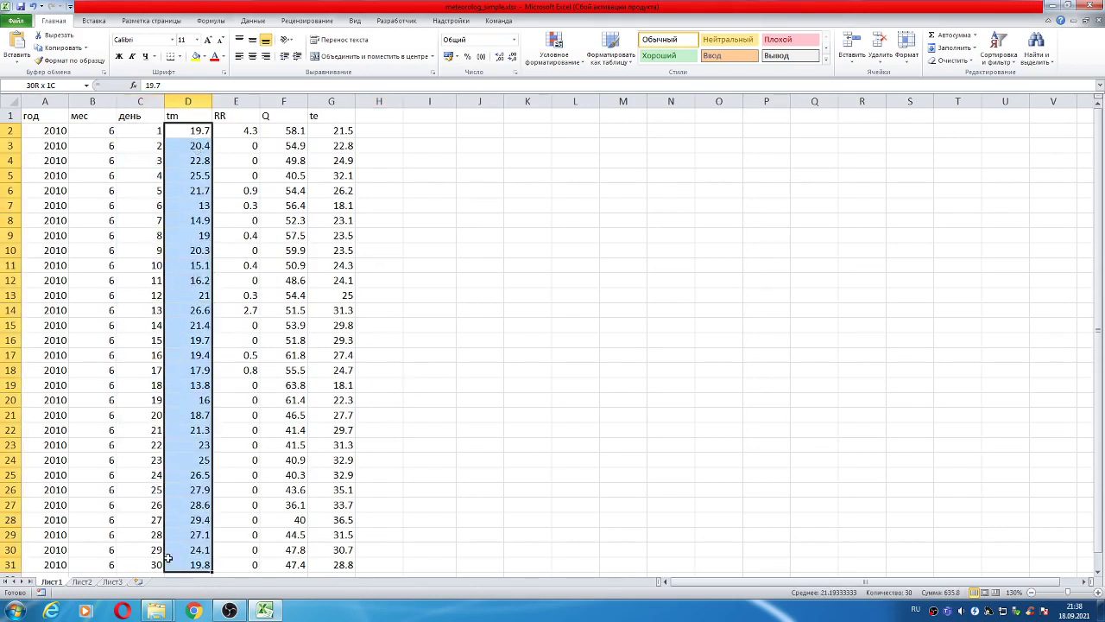
pyautogui.moveTo(157, 147); pyautogui.dragTo(328, 149)
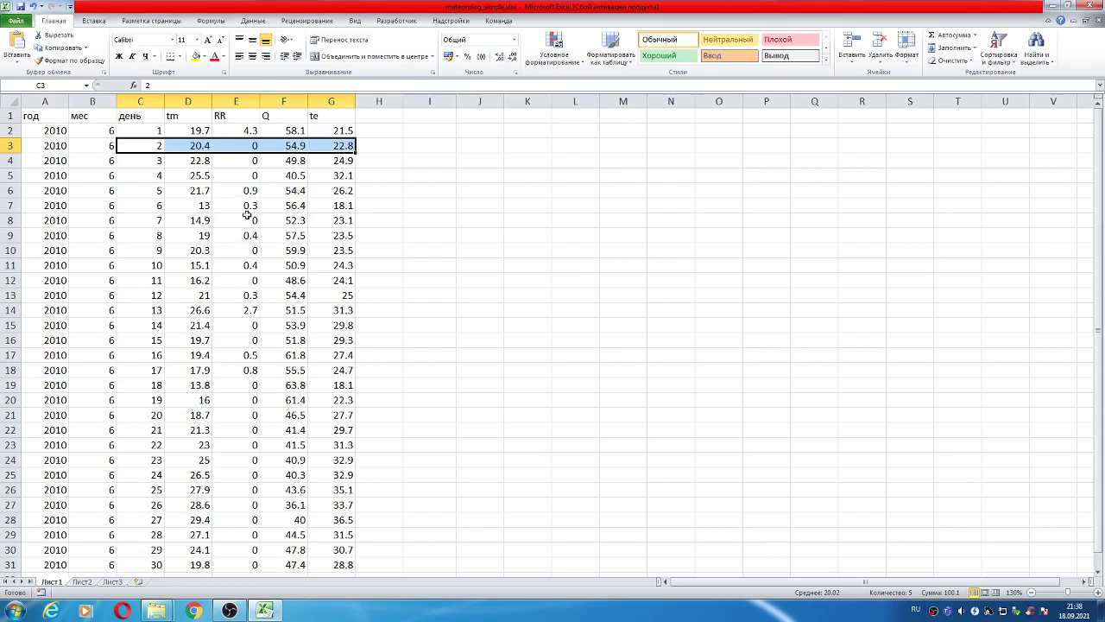
pyautogui.click(216, 20)
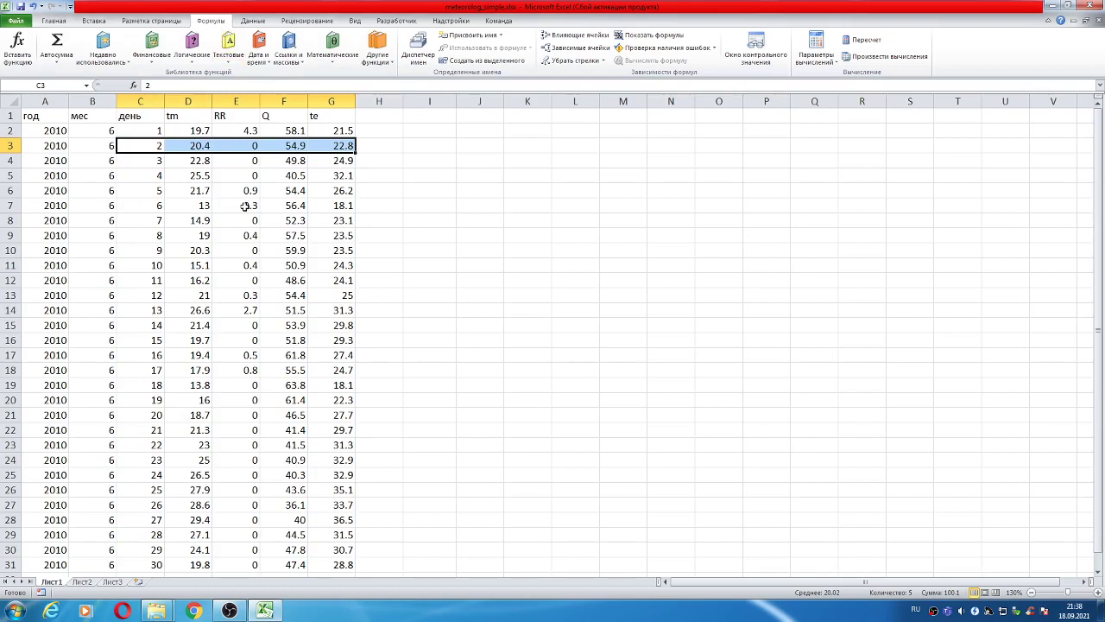
pyautogui.click(196, 163)
pyautogui.click(197, 131)
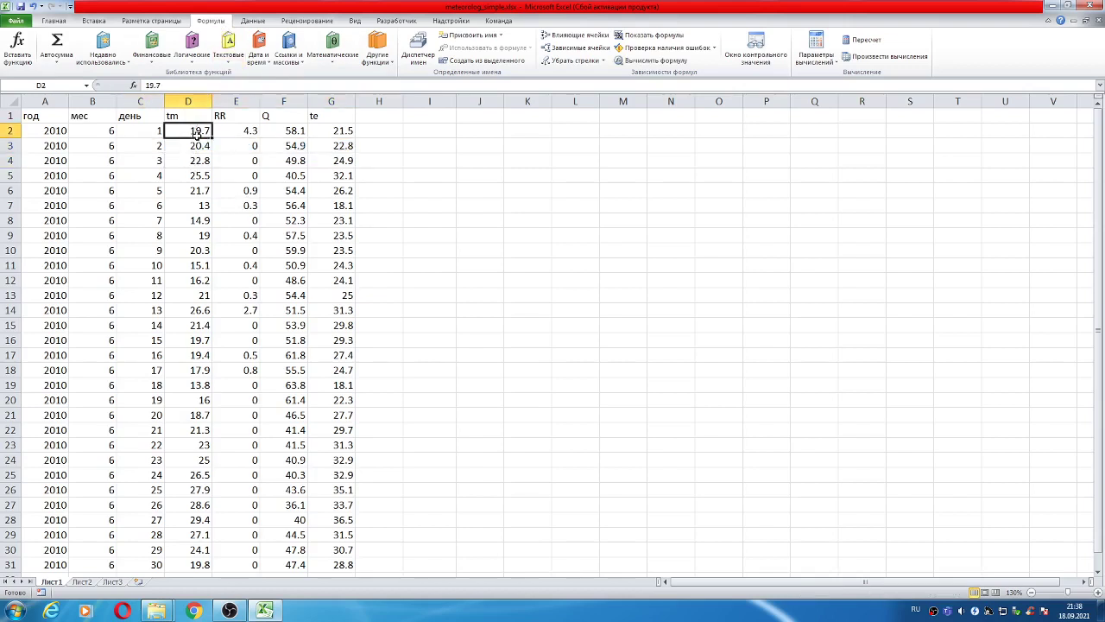
# Step: Select the column headers tm, RR, Q and te in row 1
pyautogui.click(190, 117)
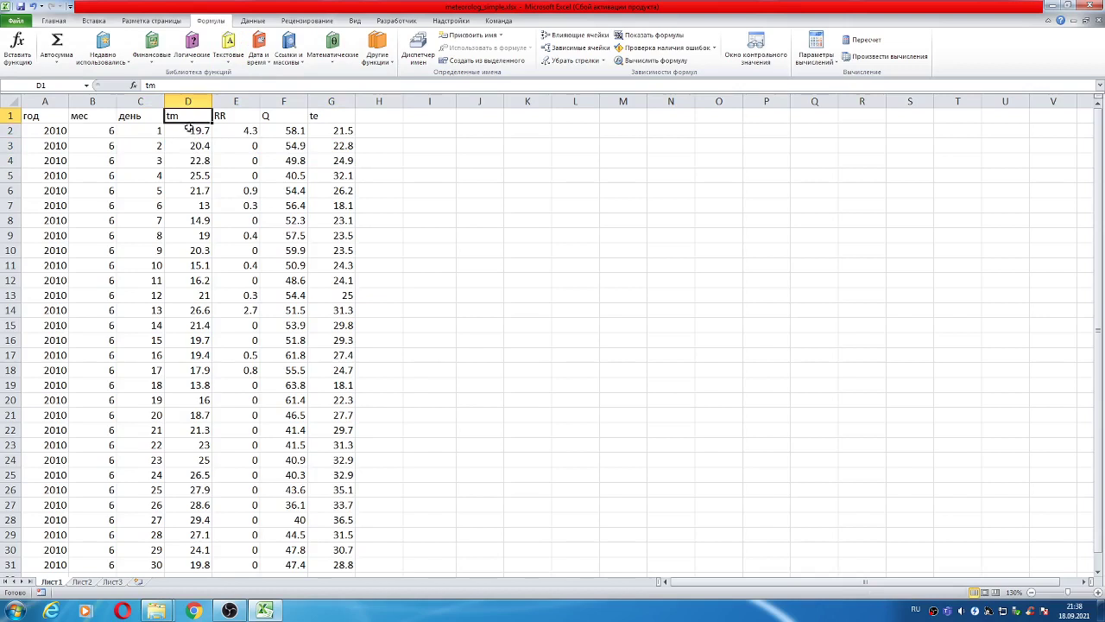
pyautogui.click(233, 119)
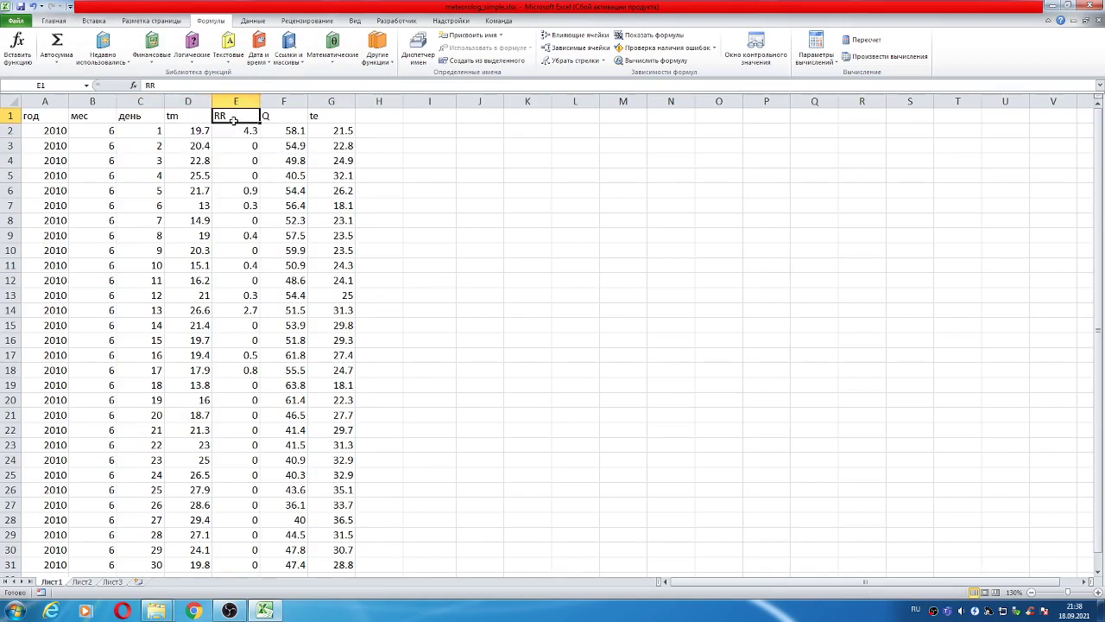
pyautogui.click(280, 114)
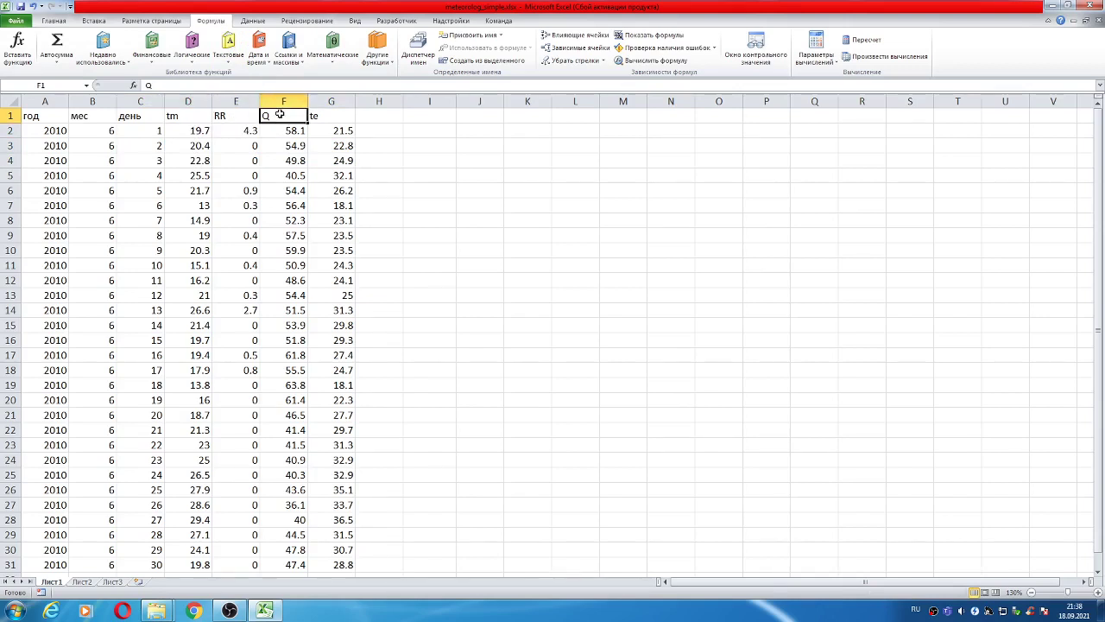
pyautogui.click(318, 119)
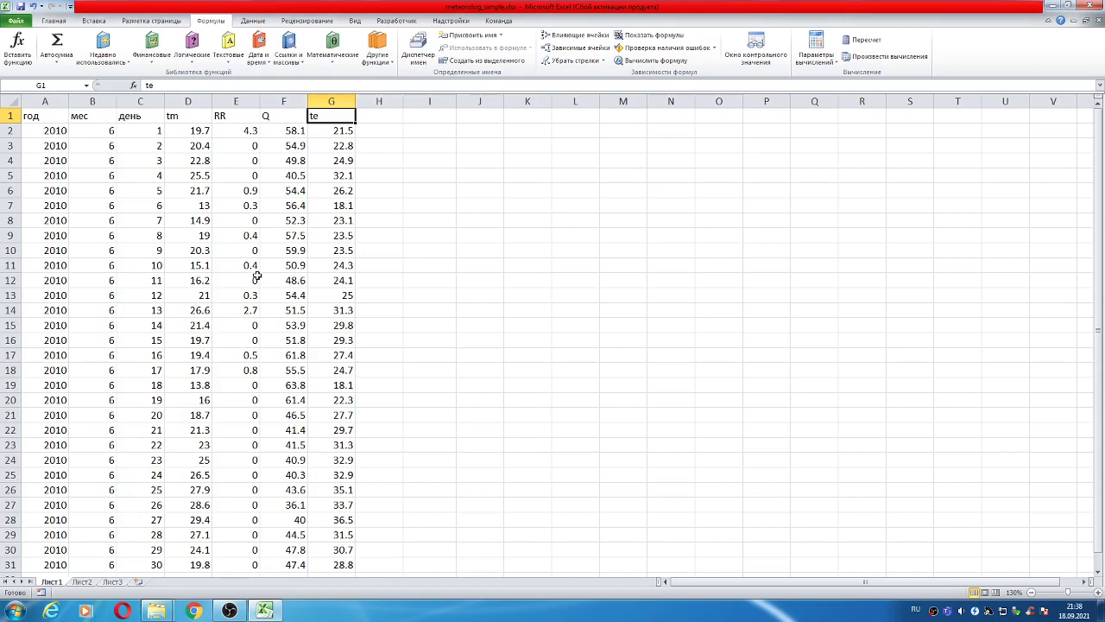
# Step: Use AutoSum Сумма in E32 to total the RR values E2:E31 as 10.6
pyautogui.scroll(-2, 250, 302)
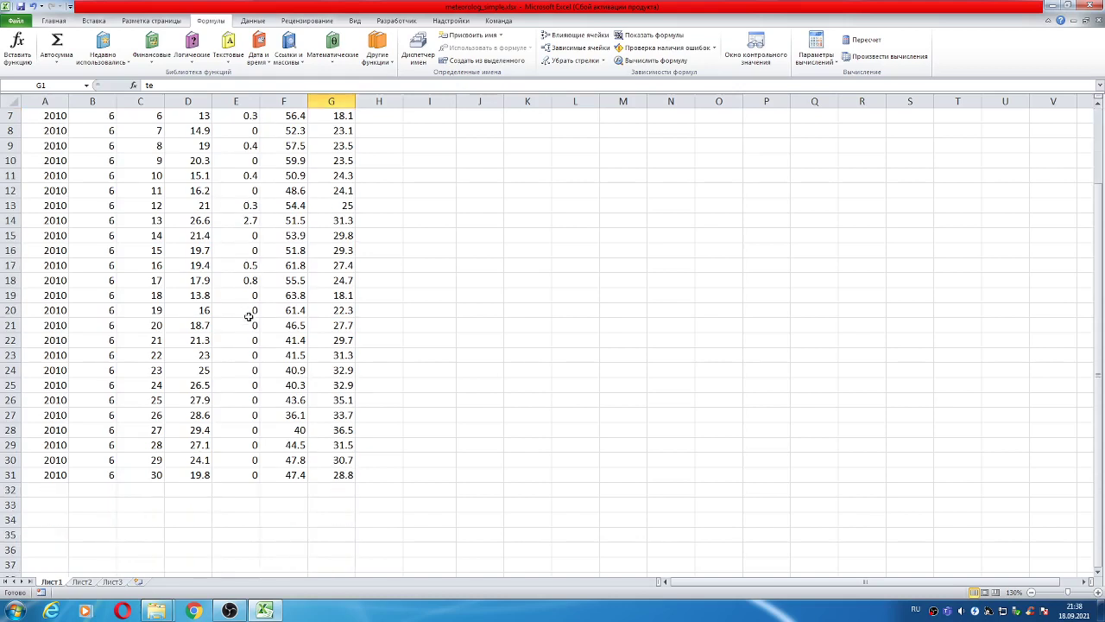
pyautogui.click(237, 489)
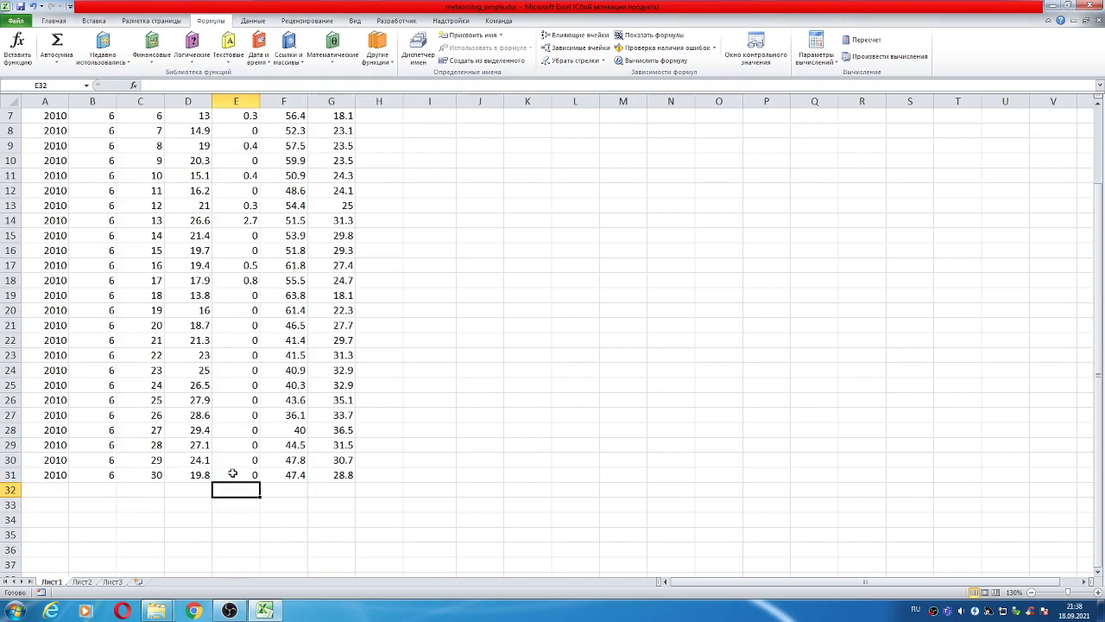
pyautogui.scroll(2, 233, 470)
pyautogui.scroll(-2, 247, 307)
pyautogui.scroll(2, 247, 307)
pyautogui.scroll(-2, 249, 302)
pyautogui.click(60, 65)
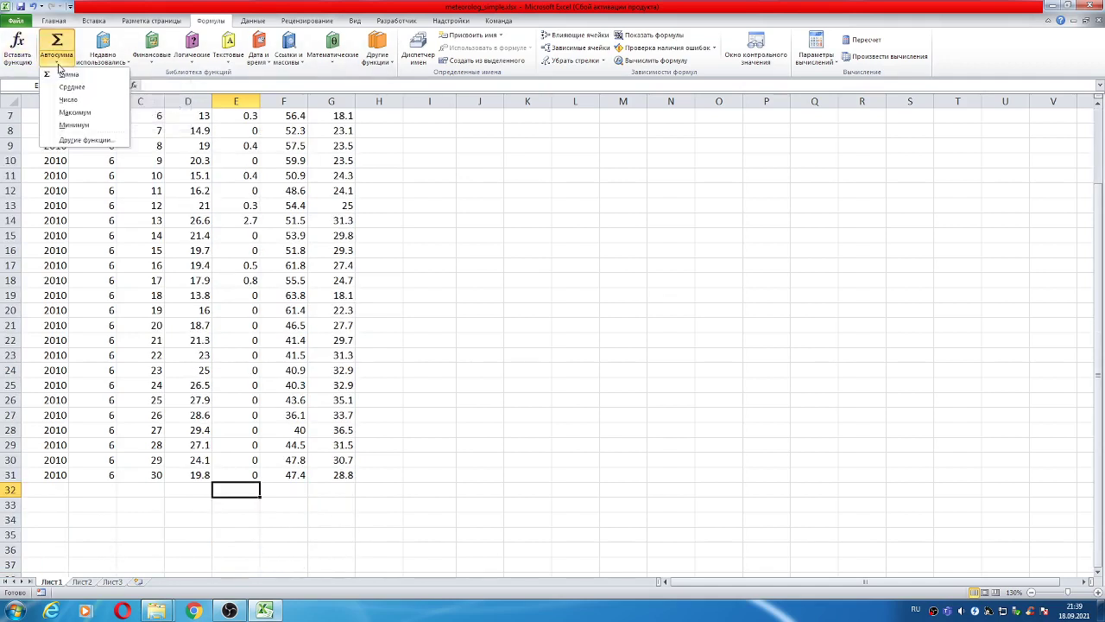
pyautogui.click(63, 75)
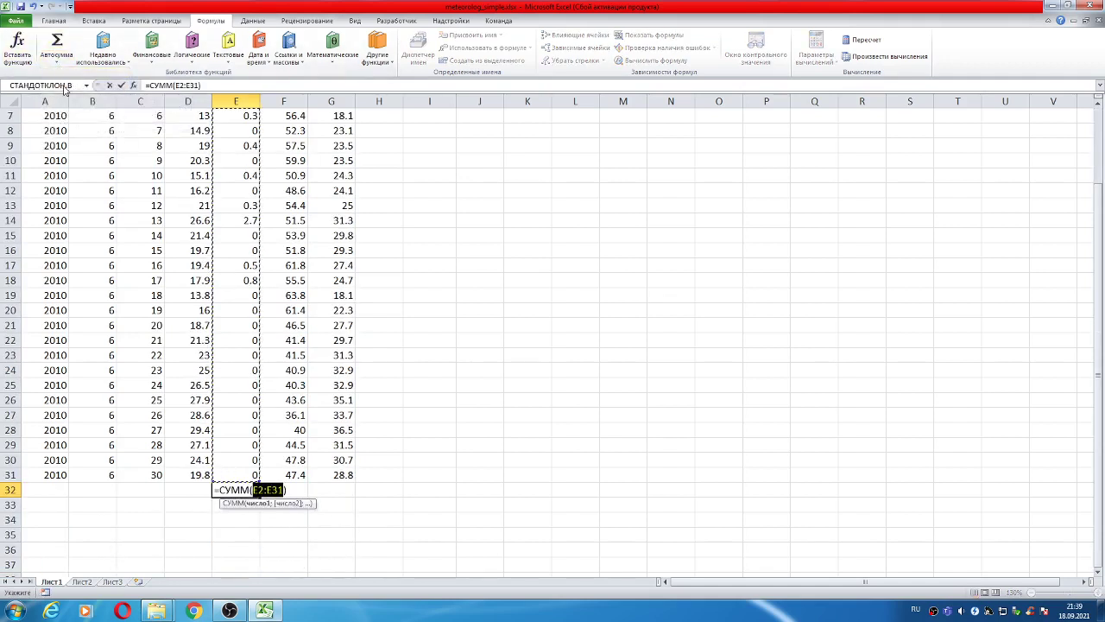
pyautogui.press('Return')
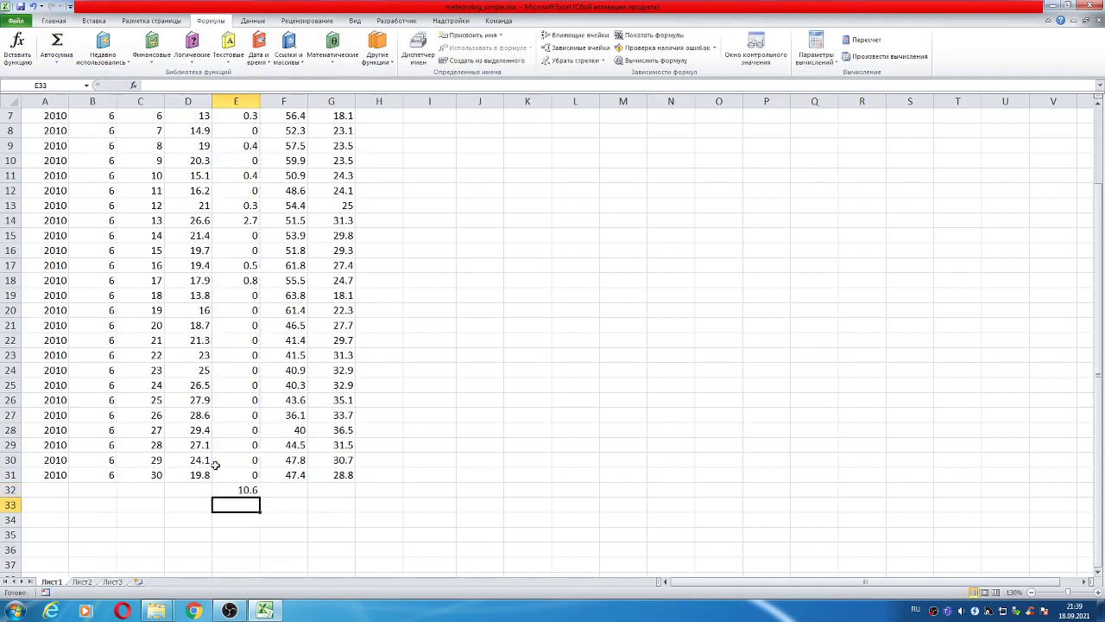
# Step: Check E32's =СУММ(E2:E31) formula, then select D32 below the tm column
pyautogui.click(229, 491)
pyautogui.scroll(2, 216, 428)
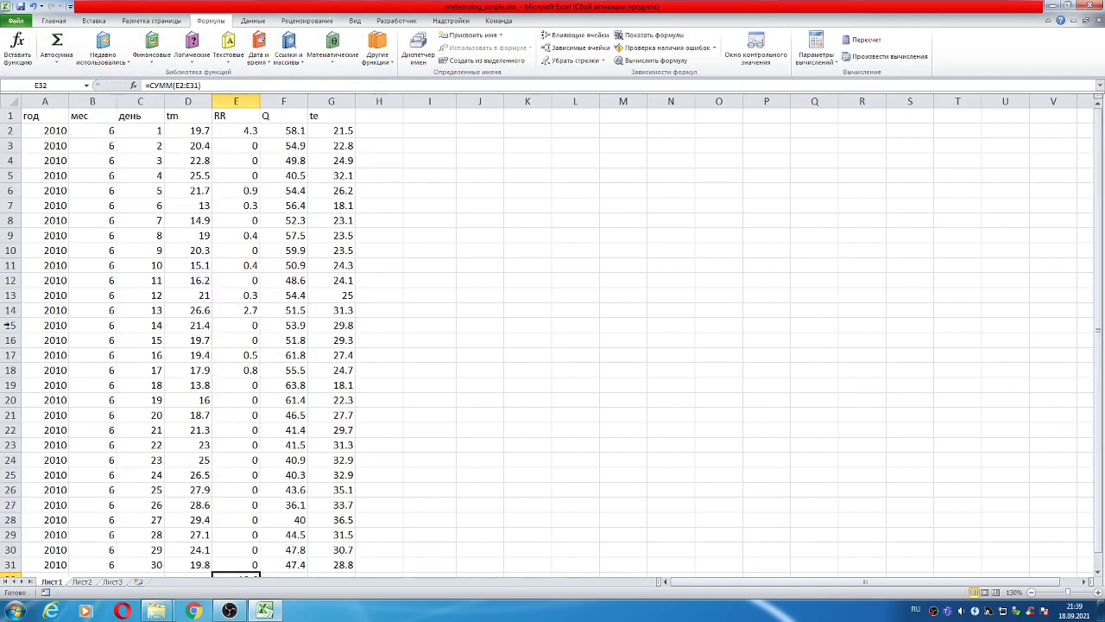
pyautogui.scroll(-2, 233, 250)
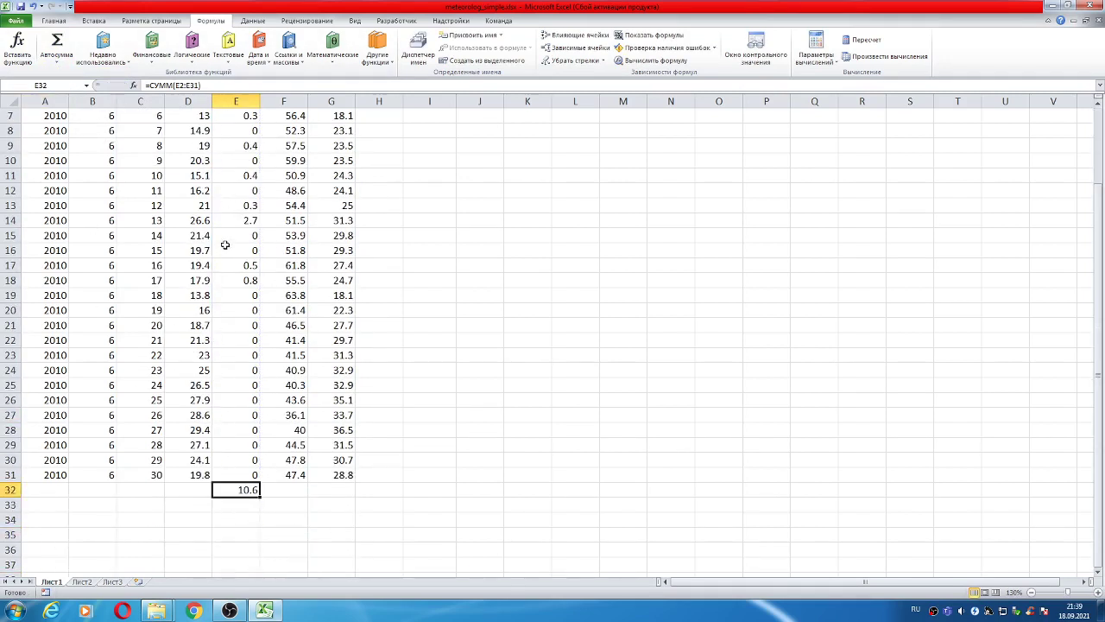
pyautogui.click(189, 490)
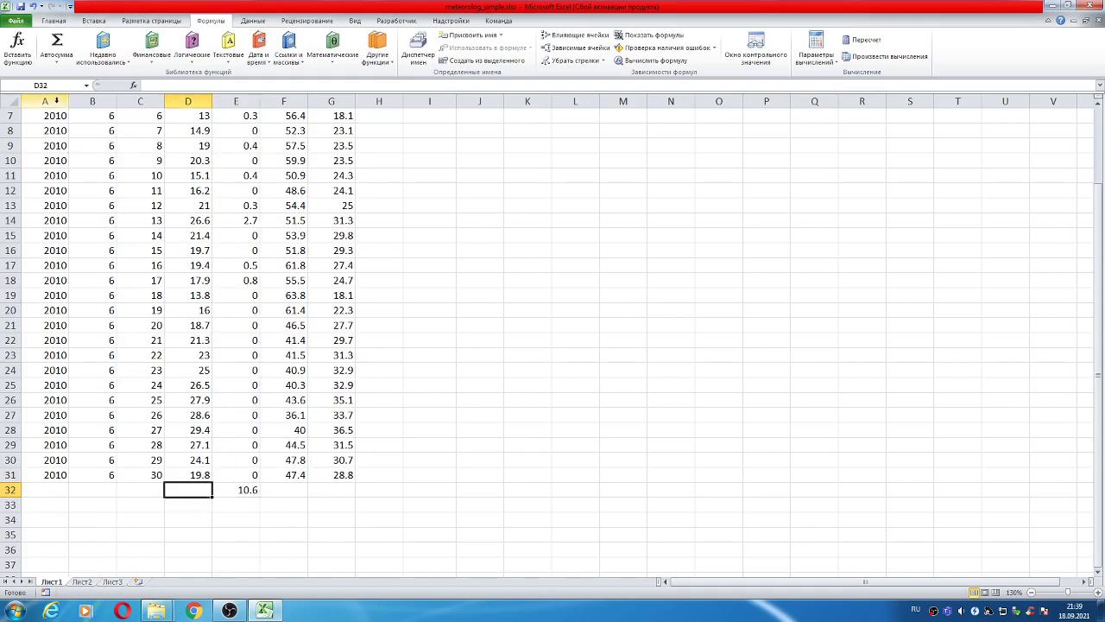
# Step: Use AutoSum Среднее to put the tm average of D2:D31, 21.1933, in D32
pyautogui.click(57, 62)
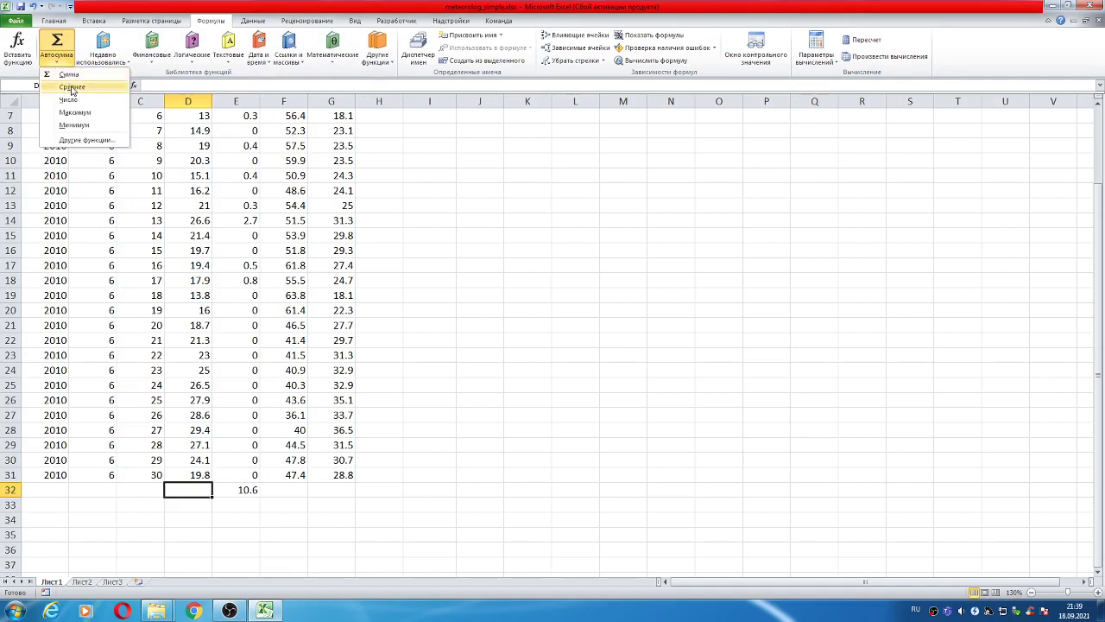
pyautogui.click(72, 88)
pyautogui.press('Return')
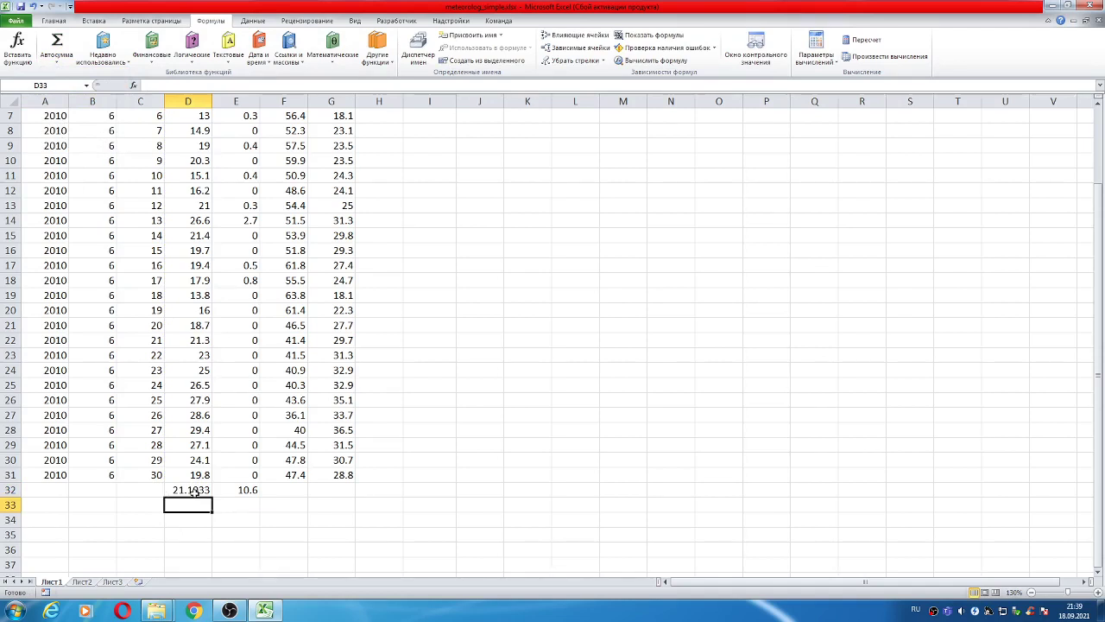
pyautogui.scroll(2, 185, 451)
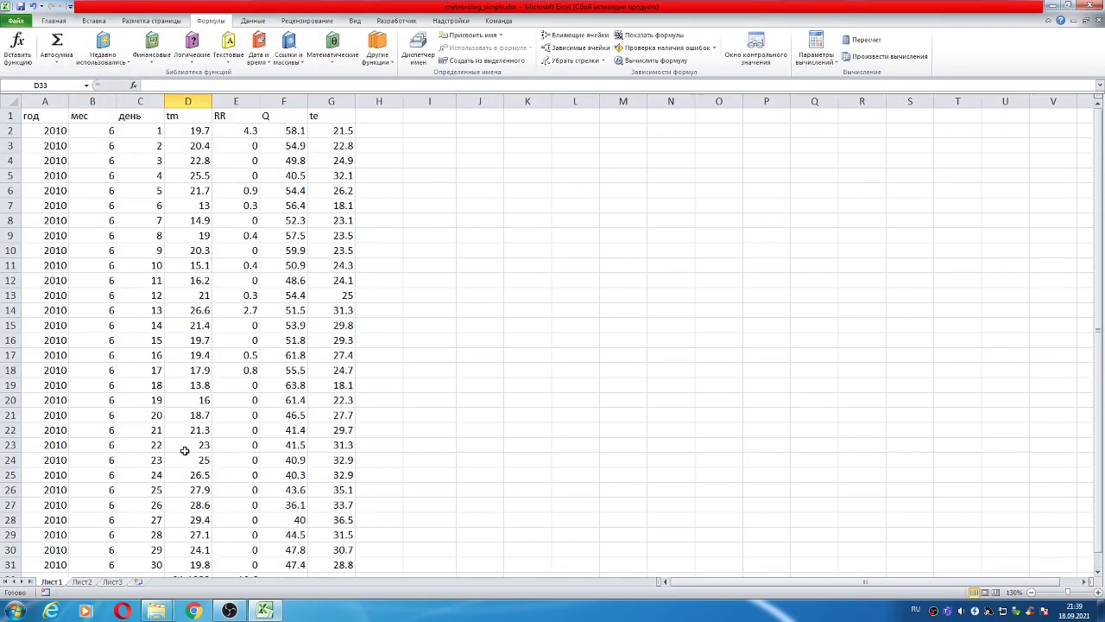
pyautogui.scroll(-1, 184, 451)
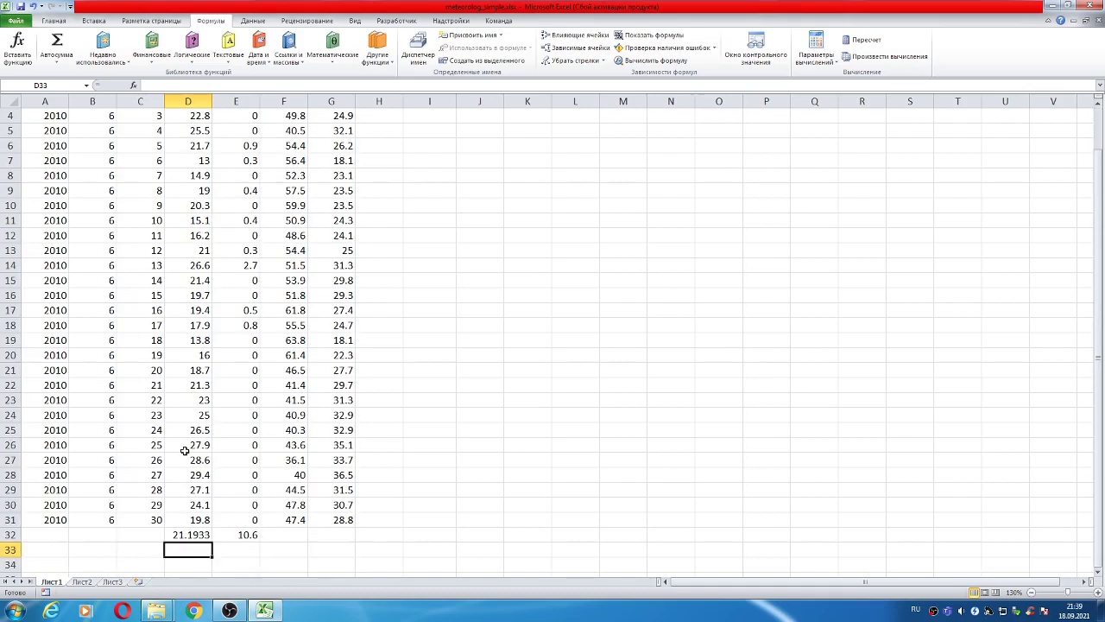
pyautogui.scroll(1, 185, 451)
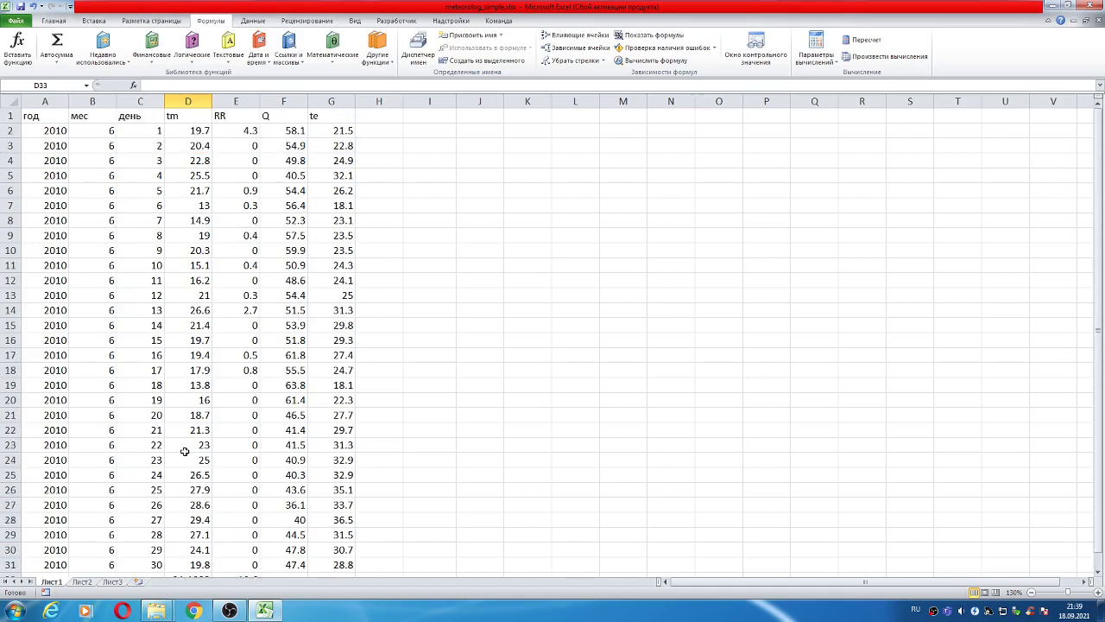
pyautogui.scroll(-1, 184, 450)
# Step: Put =МАКС(F2:F31) in F32 via AutoSum Максимум, showing the Q maximum 63.8
pyautogui.click(293, 535)
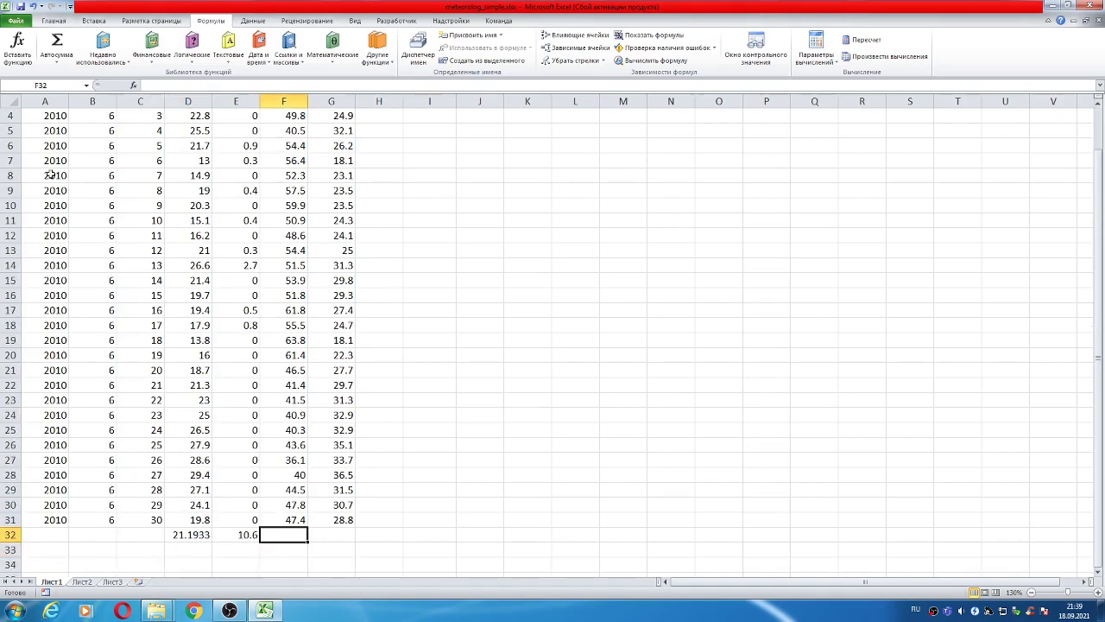
pyautogui.click(56, 57)
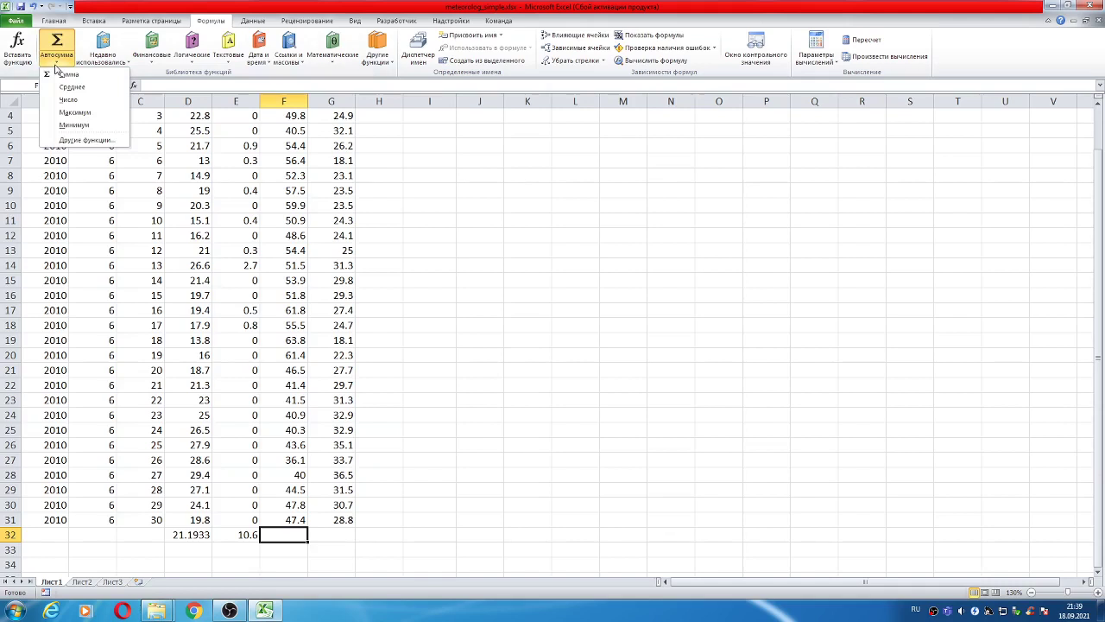
pyautogui.click(88, 116)
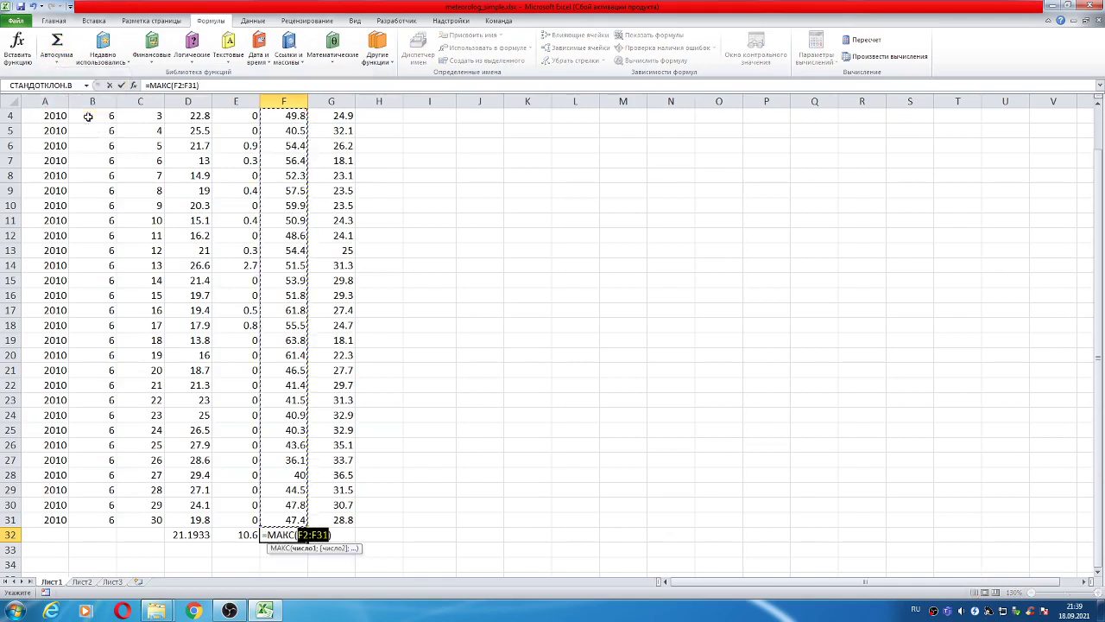
pyautogui.press('Return')
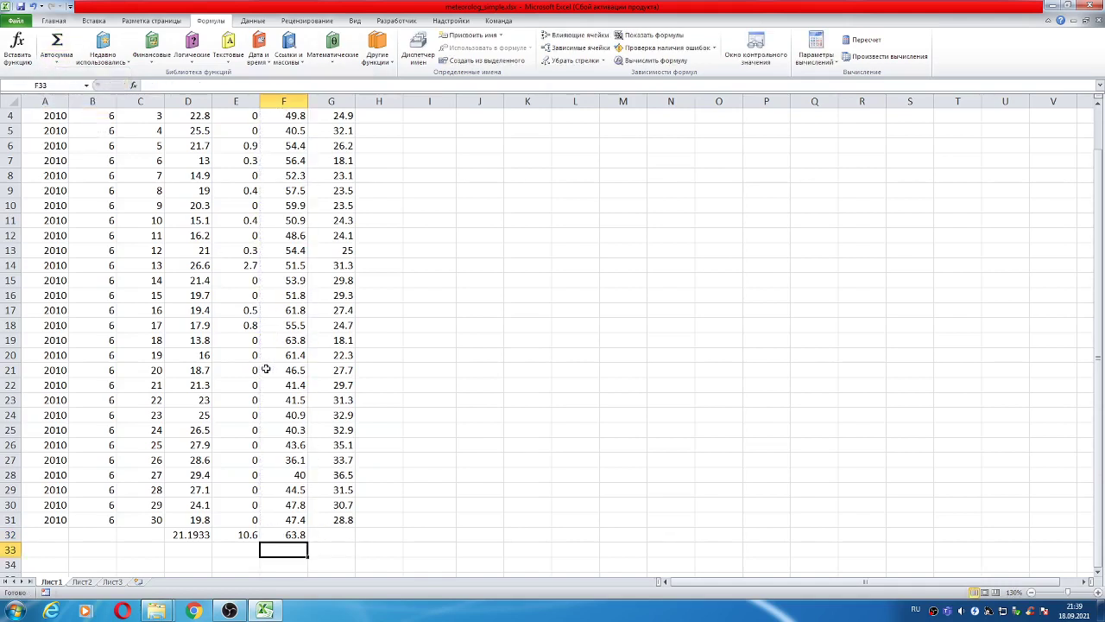
pyautogui.scroll(1, 277, 455)
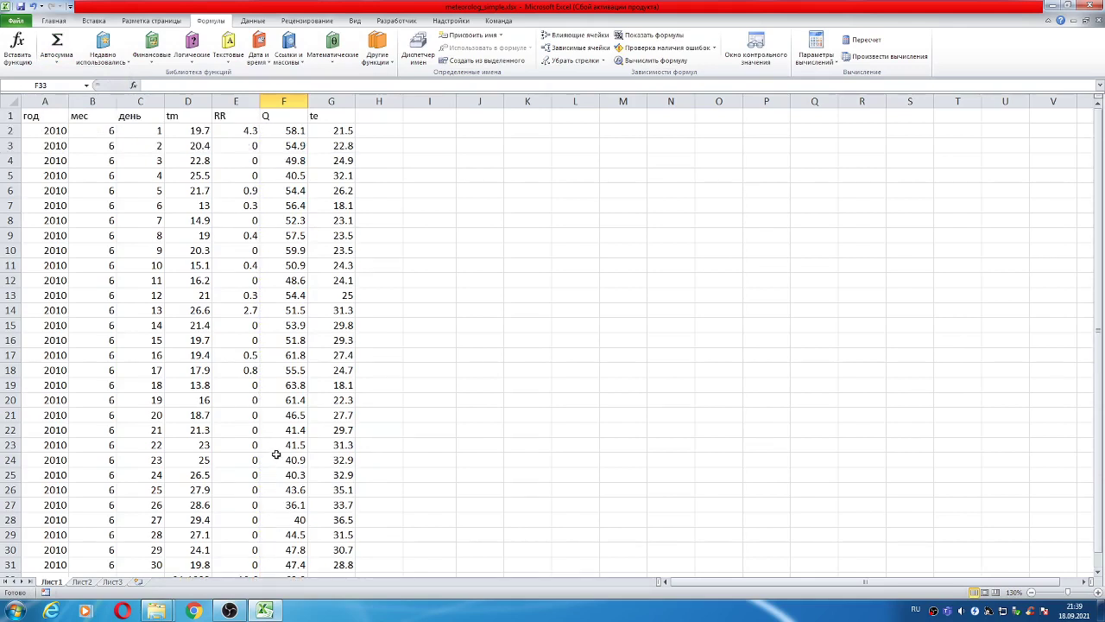
pyautogui.scroll(-2, 276, 455)
# Step: Insert =СЧЁТ(G2:G31) in G32 via AutoSum Число, counting 30 te values
pyautogui.click(313, 484)
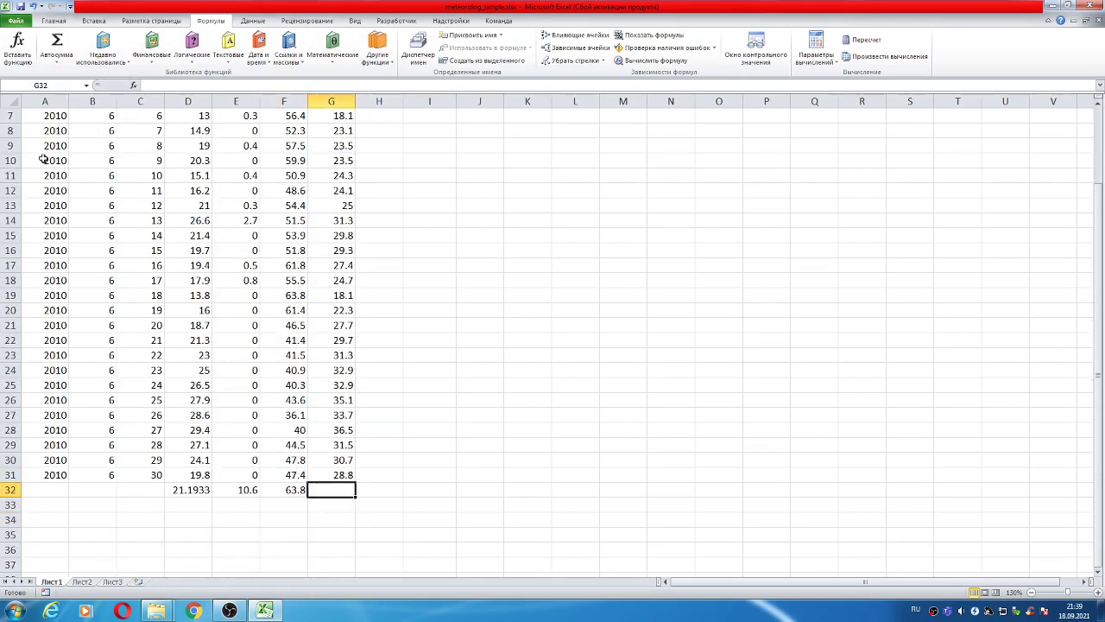
pyautogui.click(56, 62)
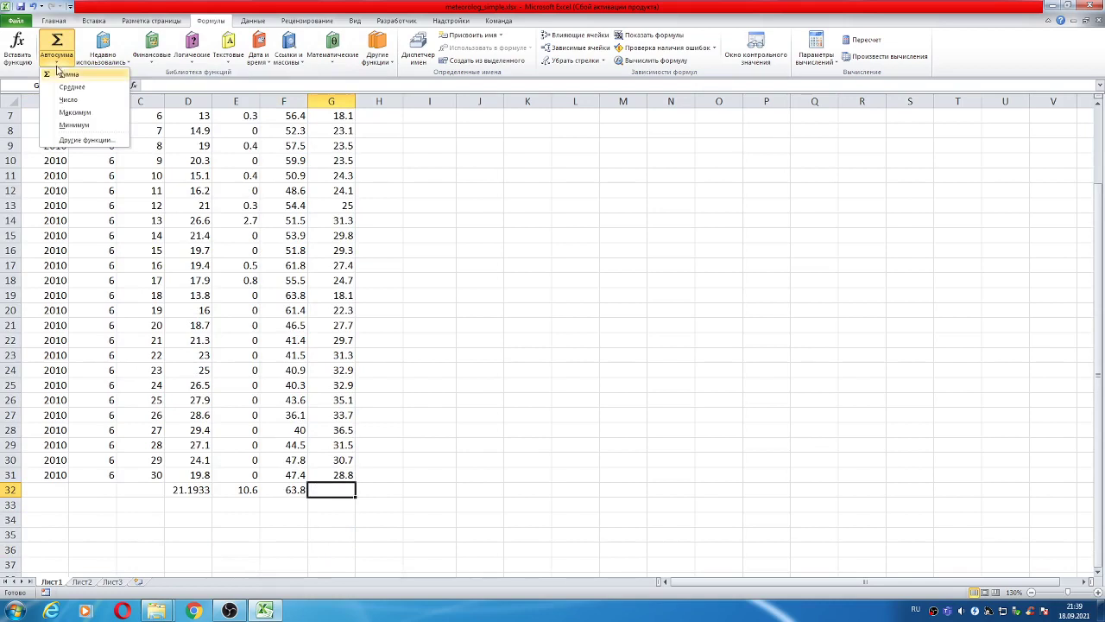
pyautogui.click(67, 100)
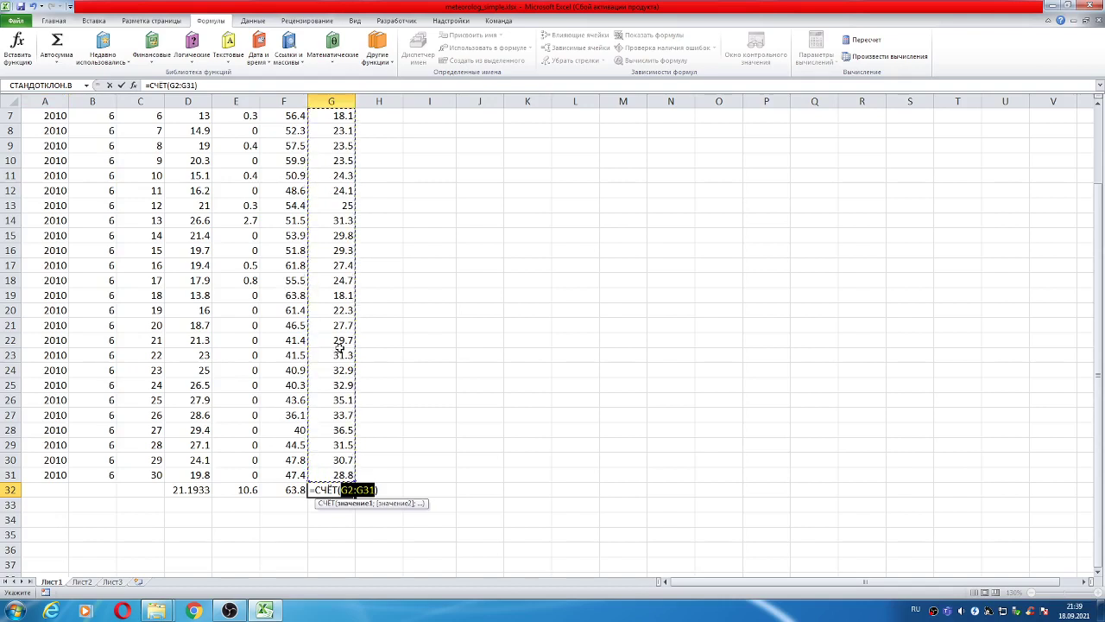
pyautogui.press('Return')
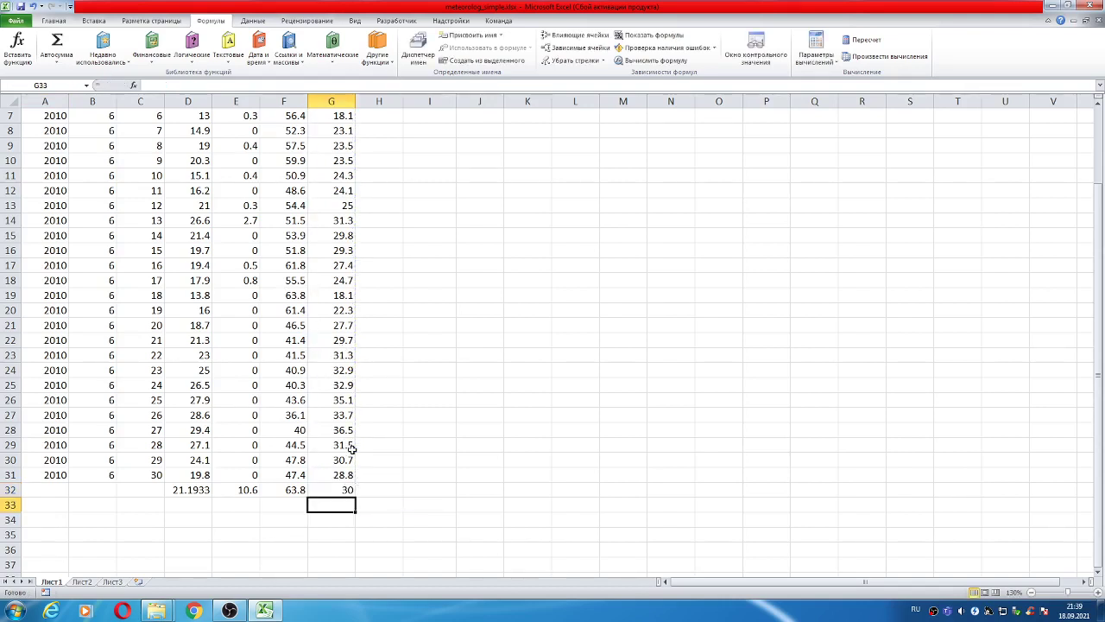
pyautogui.scroll(2, 352, 448)
pyautogui.scroll(-2, 350, 445)
pyautogui.scroll(1, 350, 445)
# Step: Clear the value 25 from G13 and check that G32's count drops to 29
pyautogui.click(336, 256)
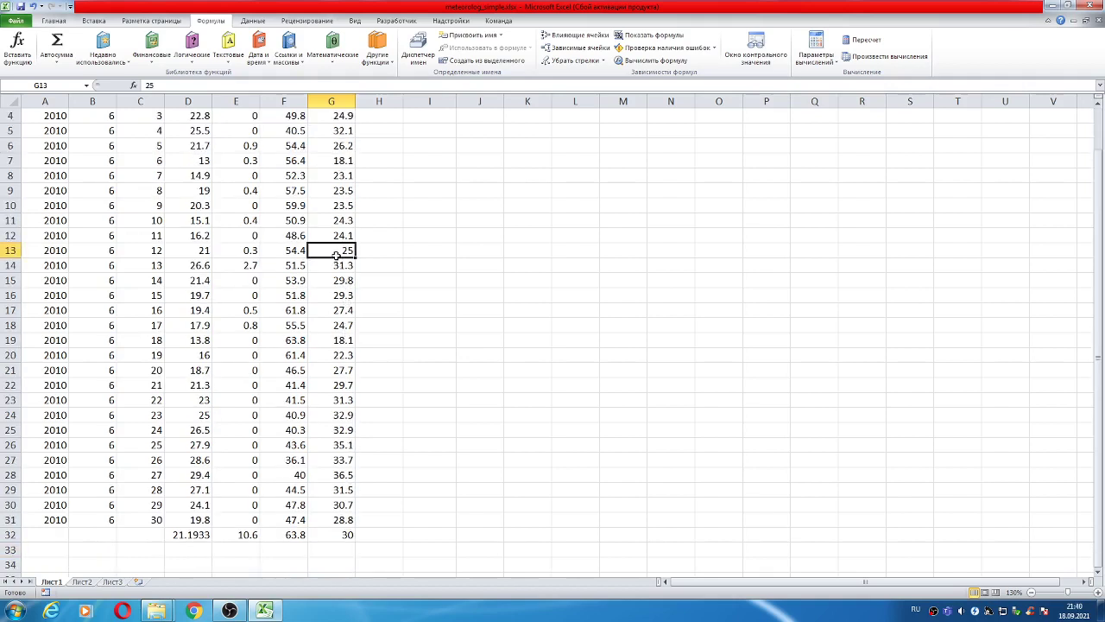
pyautogui.press('Delete')
pyautogui.click(342, 531)
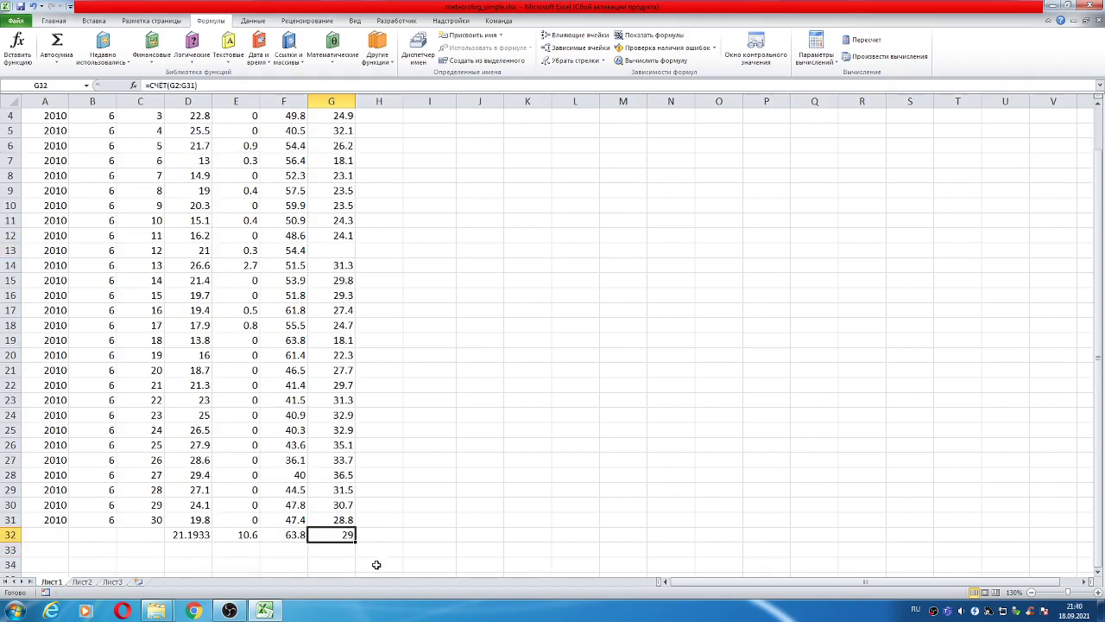
# Step: Restore 25 in G13, enter the text 'раоа' there, then undo it so G32 counts 30
pyautogui.hotkey('ctrl', 'z')
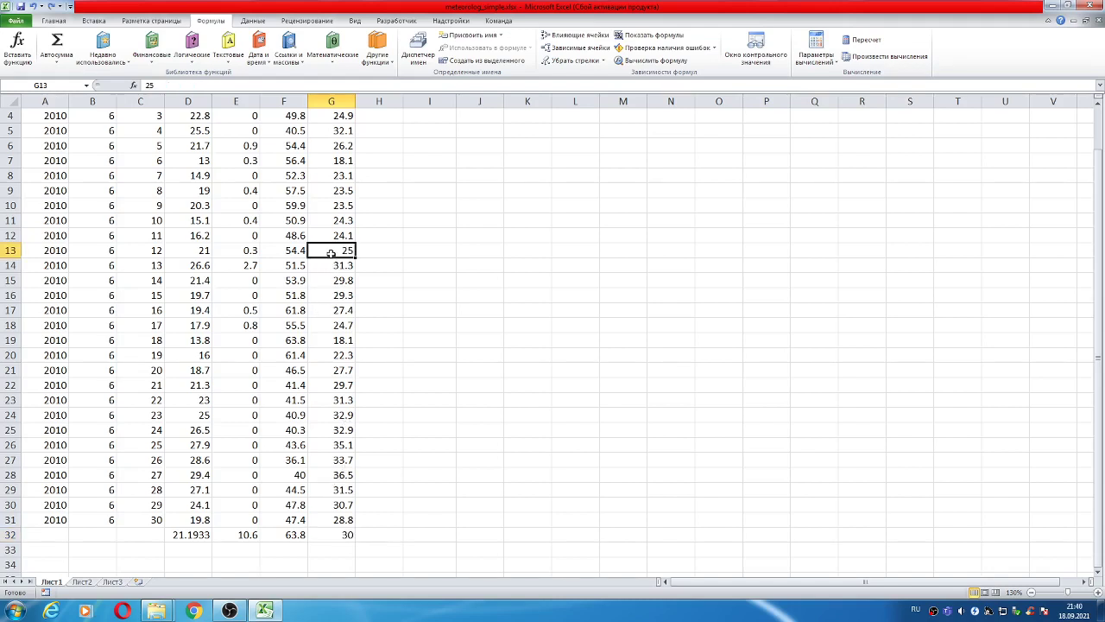
pyautogui.write('раоа')
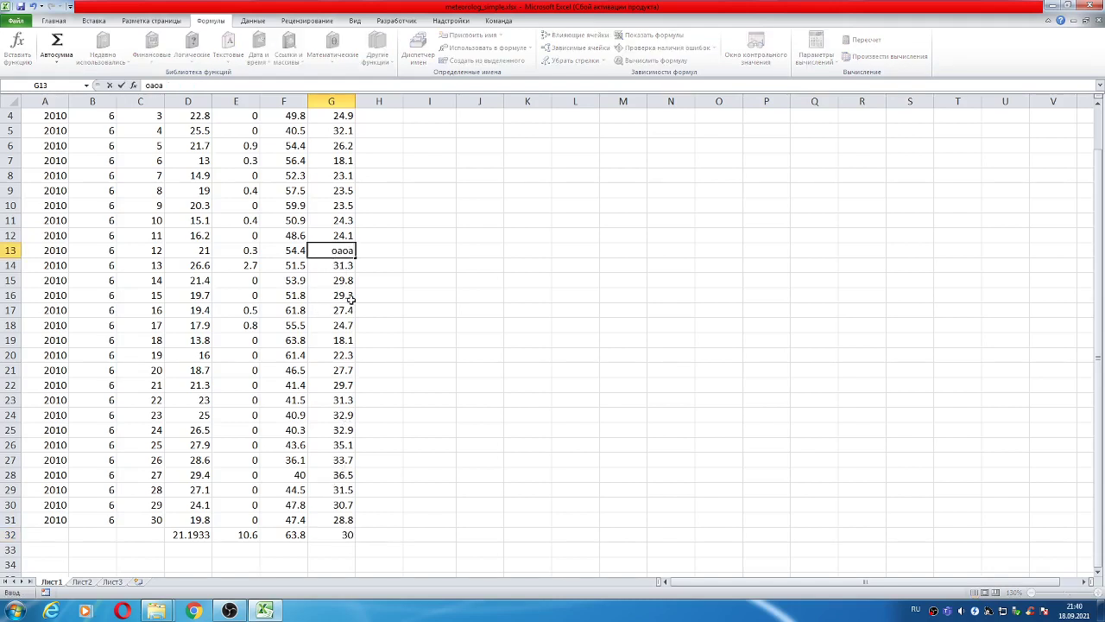
pyautogui.press('Return')
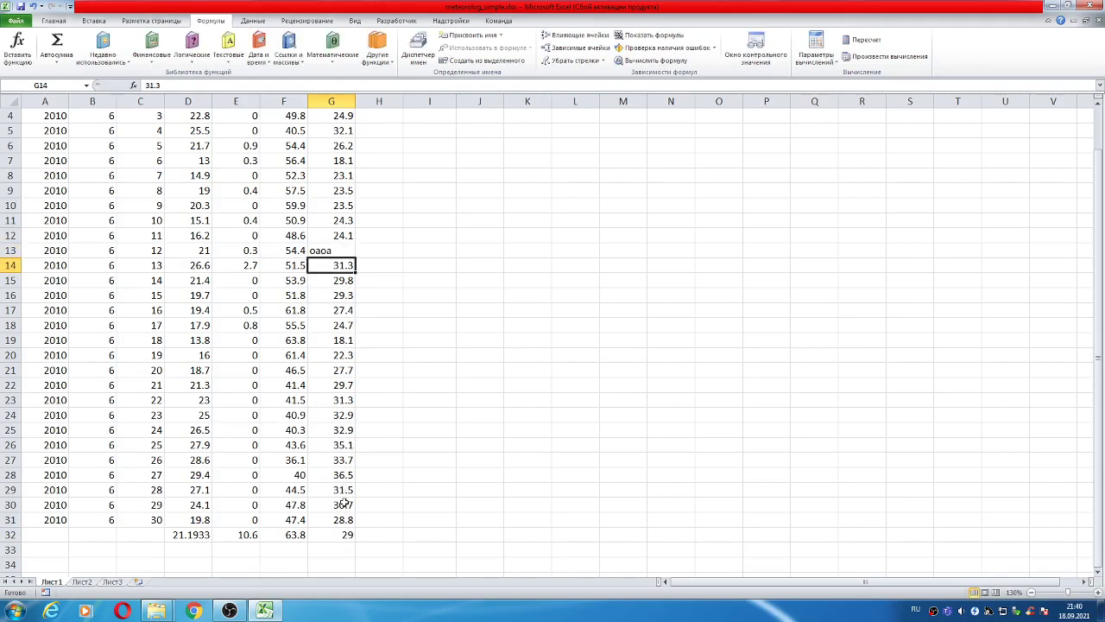
pyautogui.click(332, 252)
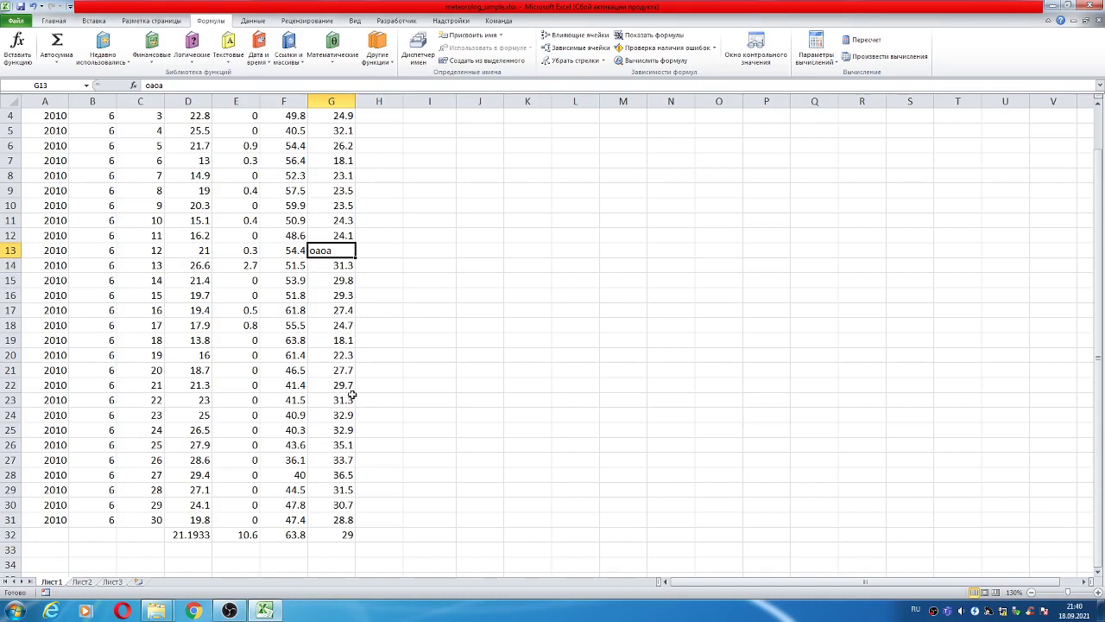
pyautogui.hotkey('ctrl', 'z')
pyautogui.click(307, 396)
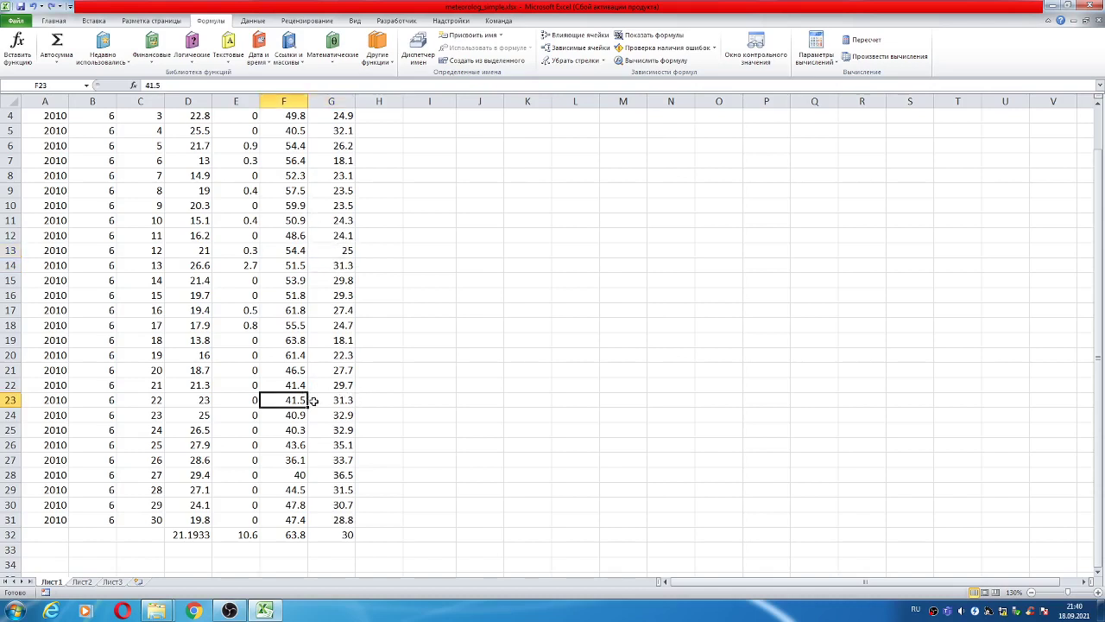
# Step: Clear the four summary results in D32:G32 and widen column D
pyautogui.scroll(1, 323, 384)
pyautogui.scroll(-1, 329, 380)
pyautogui.scroll(1, 332, 382)
pyautogui.scroll(-2, 466, 307)
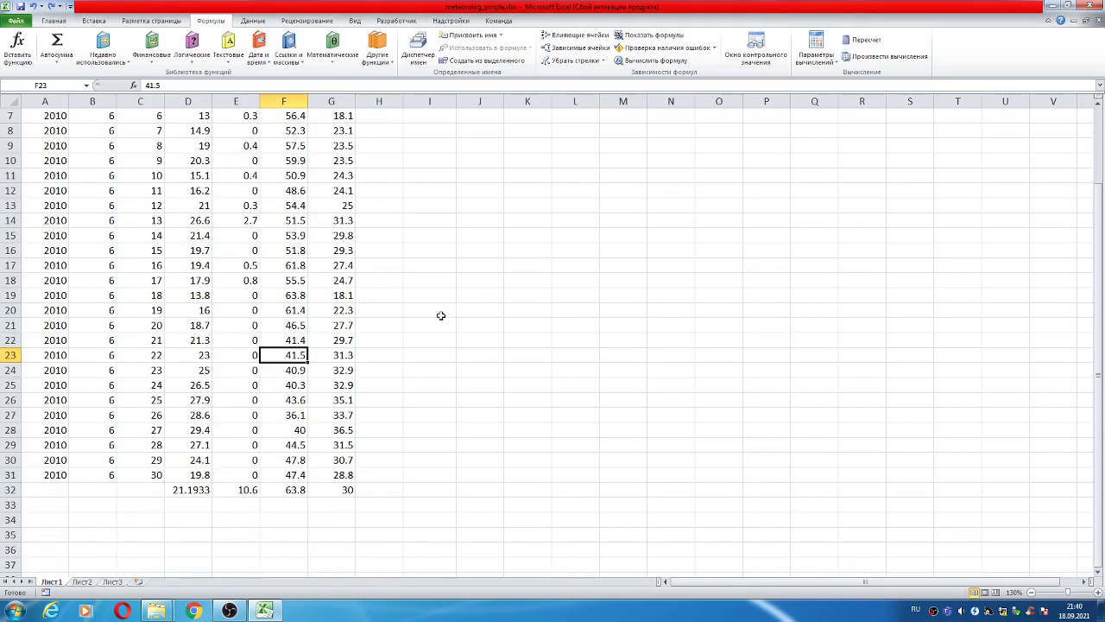
pyautogui.moveTo(178, 490); pyautogui.dragTo(334, 489)
pyautogui.press('Delete')
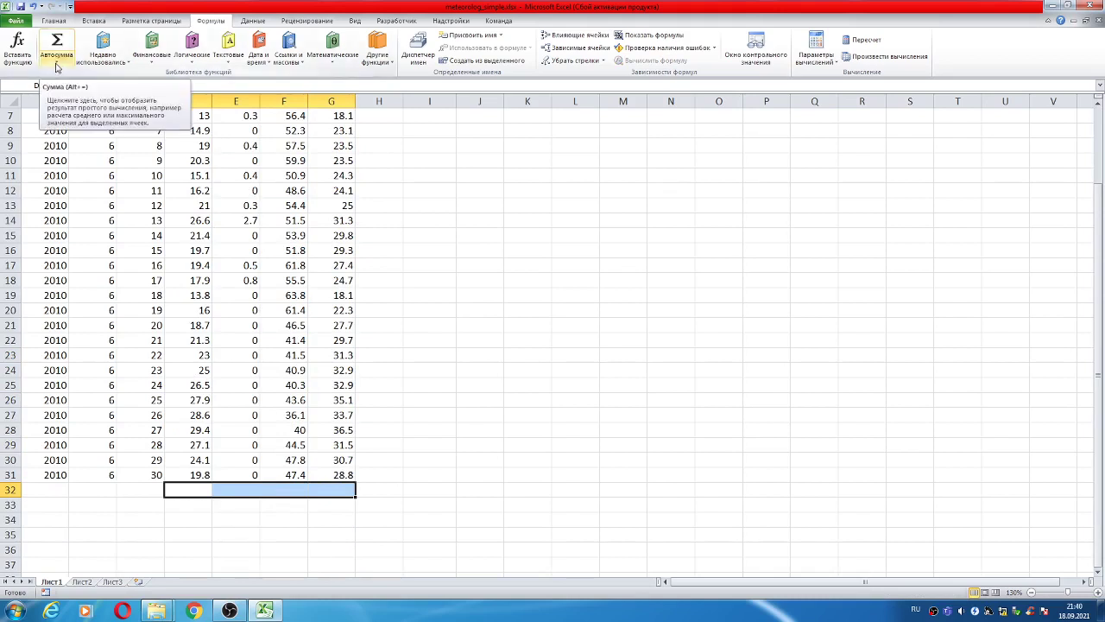
pyautogui.click(188, 489)
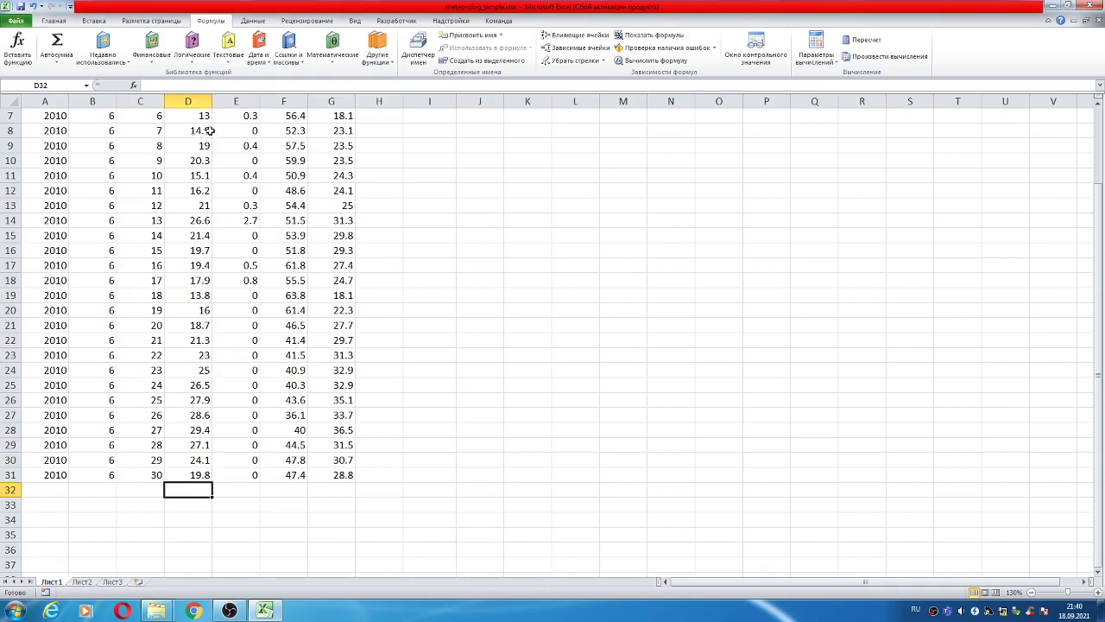
pyautogui.moveTo(213, 101); pyautogui.dragTo(301, 101)
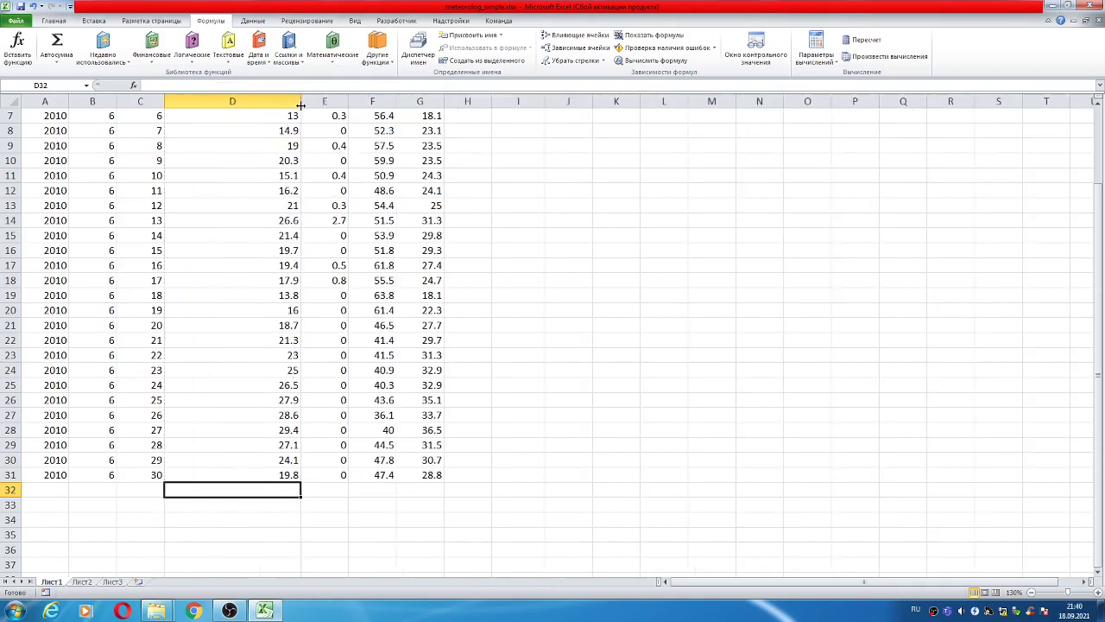
# Step: Type =СРЗНАЧ(D2:D31) for D32 in the formula bar, giving the tm average 21.19333333
pyautogui.click(176, 84)
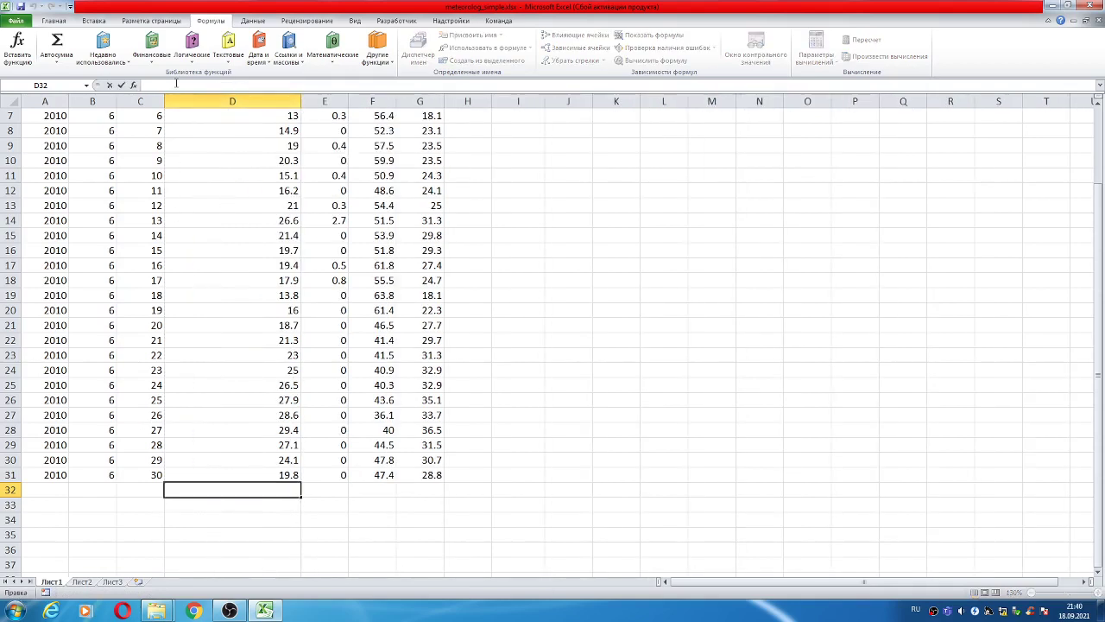
pyautogui.write('=СРЗНАЧ')
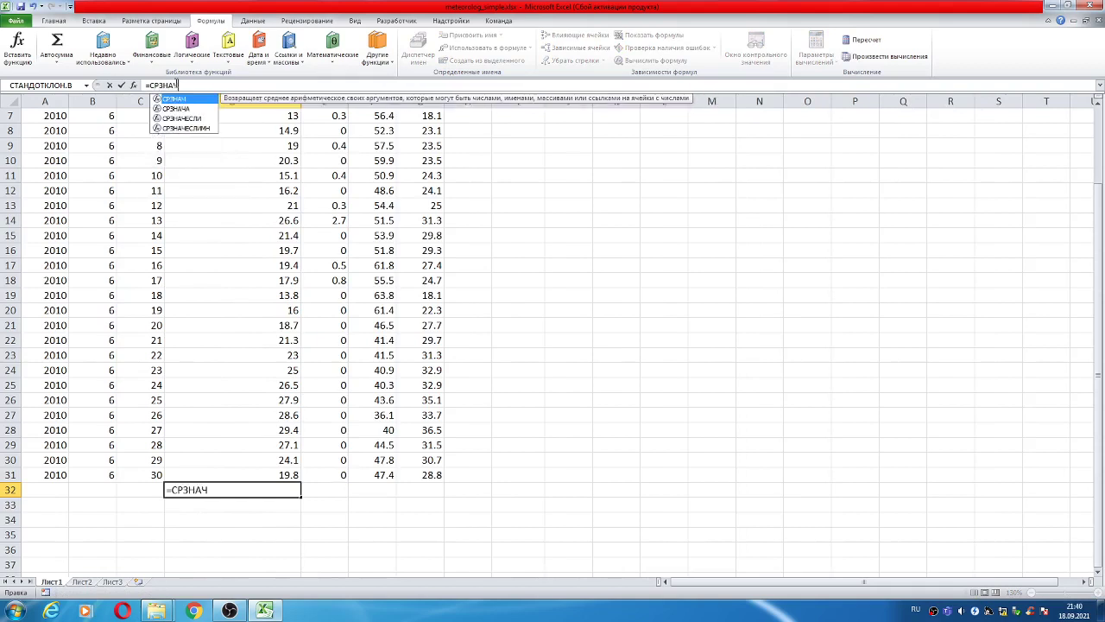
pyautogui.write('(')
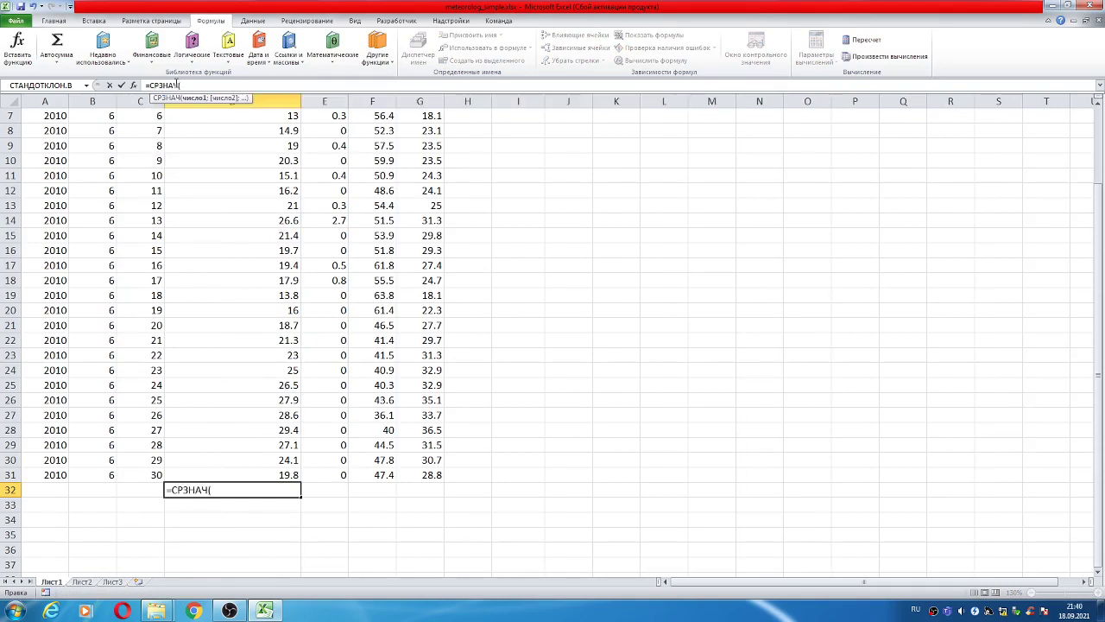
pyautogui.hotkey('alt', 'shift')
pyautogui.write('D')
pyautogui.write('2:')
pyautogui.write('D31')
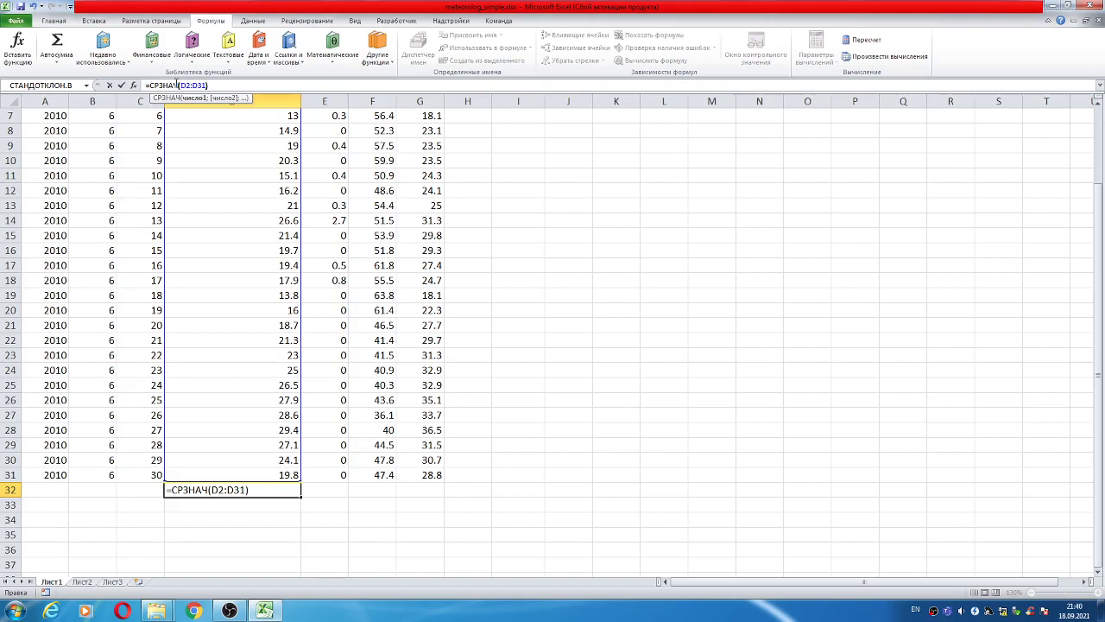
pyautogui.press('Return')
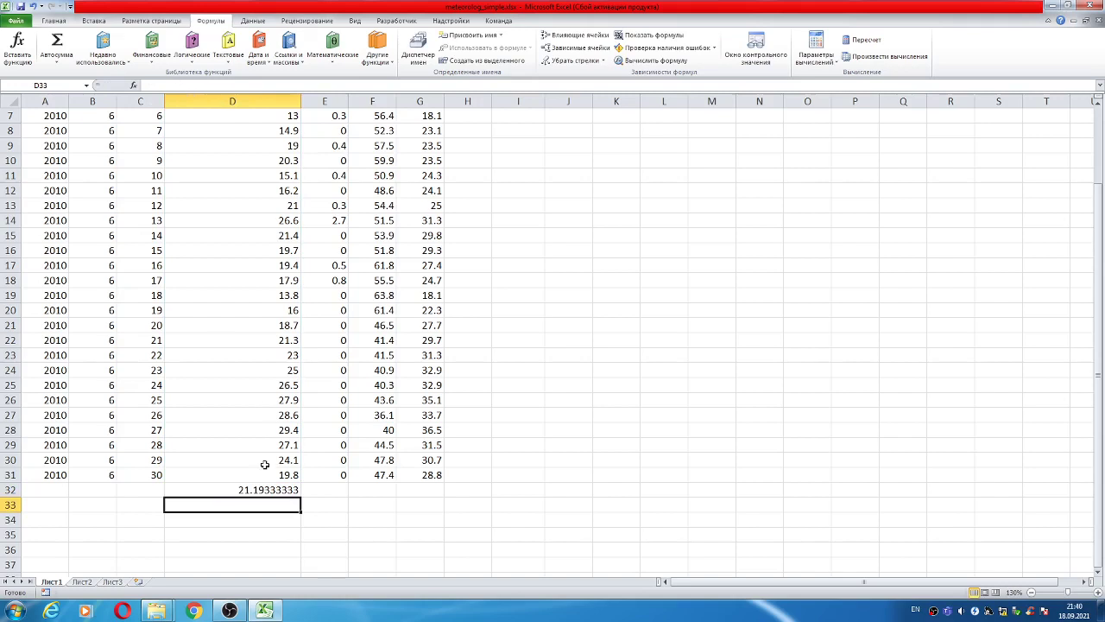
# Step: Enter =СУММ(E2:E31) in E32 by dragging the range, showing 10.6, and narrow column D
pyautogui.click(253, 489)
pyautogui.click(323, 489)
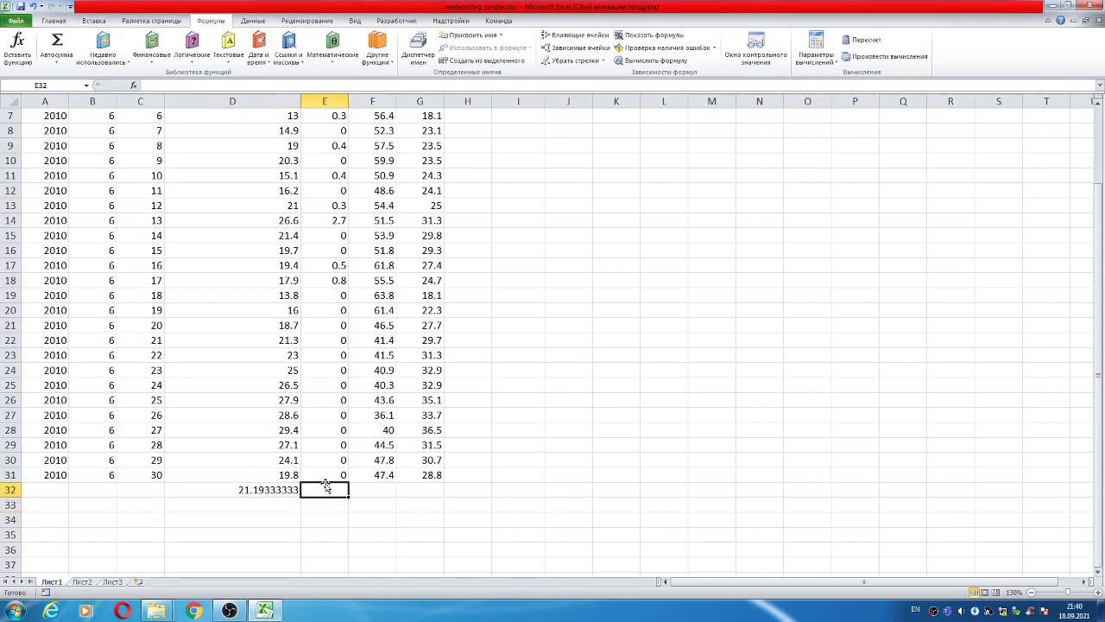
pyautogui.doubleClick(327, 486)
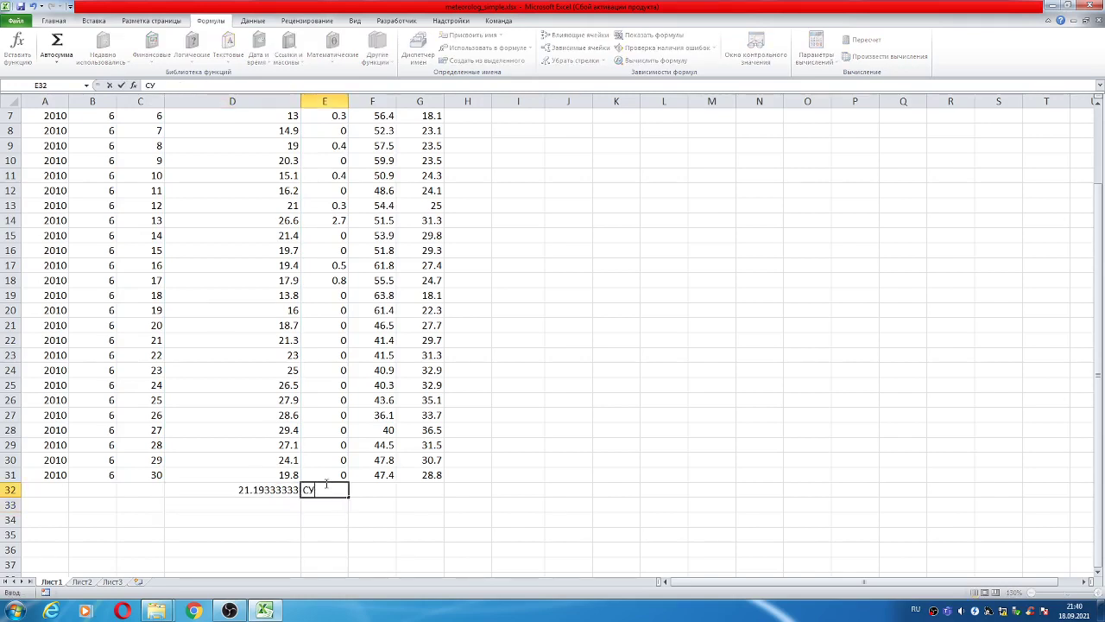
pyautogui.write('=СУМ')
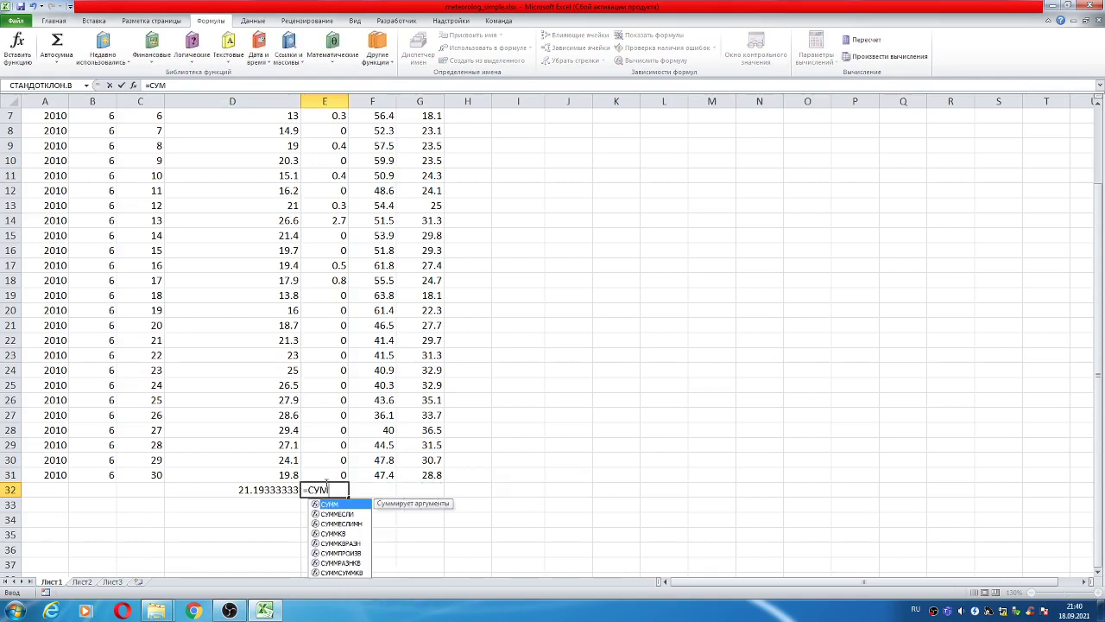
pyautogui.write('М(')
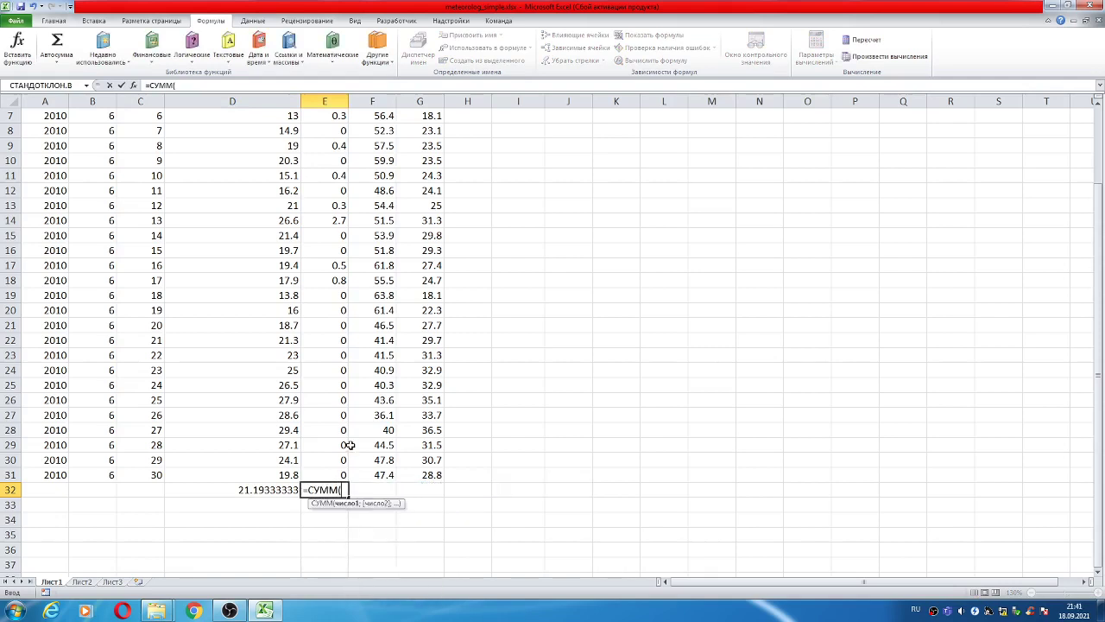
pyautogui.moveTo(342, 474); pyautogui.dragTo(339, 128)
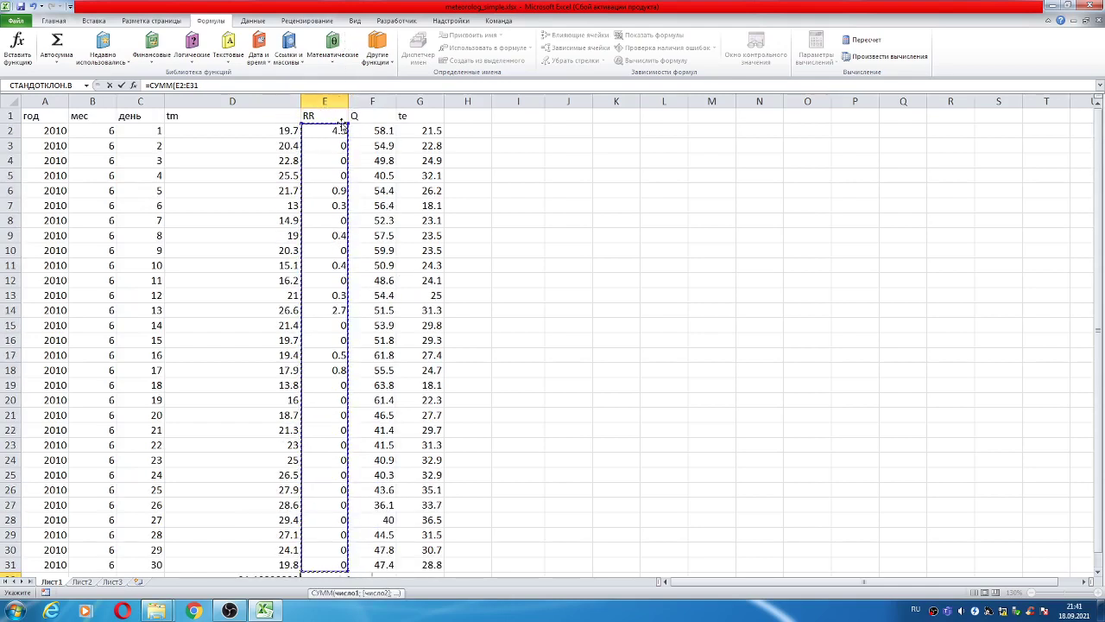
pyautogui.write(')')
pyautogui.press('Return')
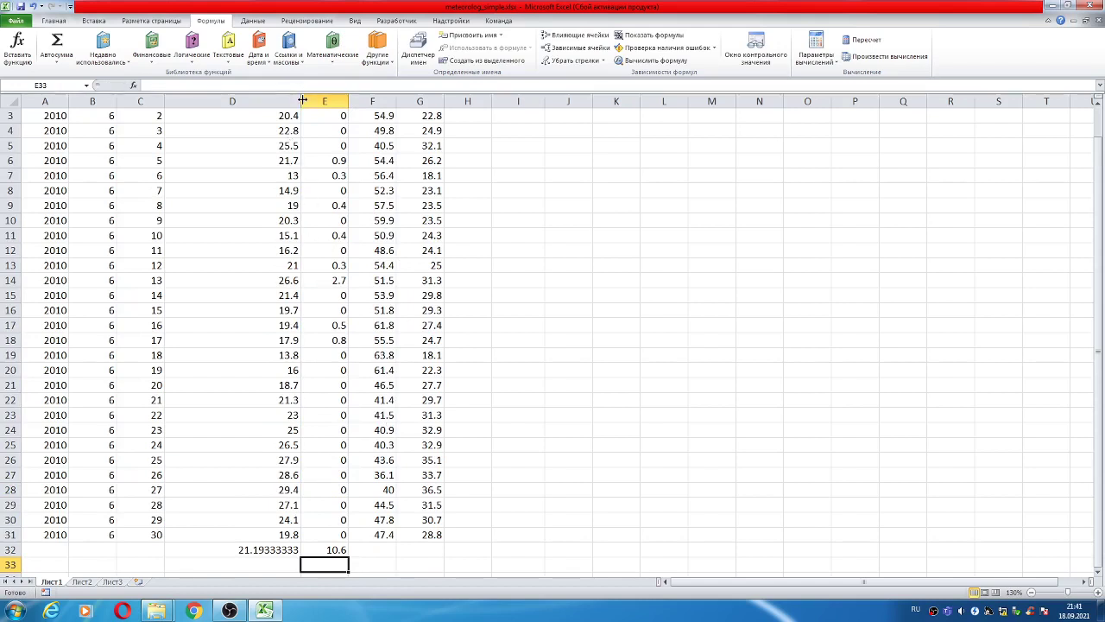
pyautogui.moveTo(300, 101); pyautogui.dragTo(271, 101)
# Step: Change E32's formula to =СУММ(E2;E31) so it adds only E2 and E31, giving 4.3
pyautogui.click(293, 549)
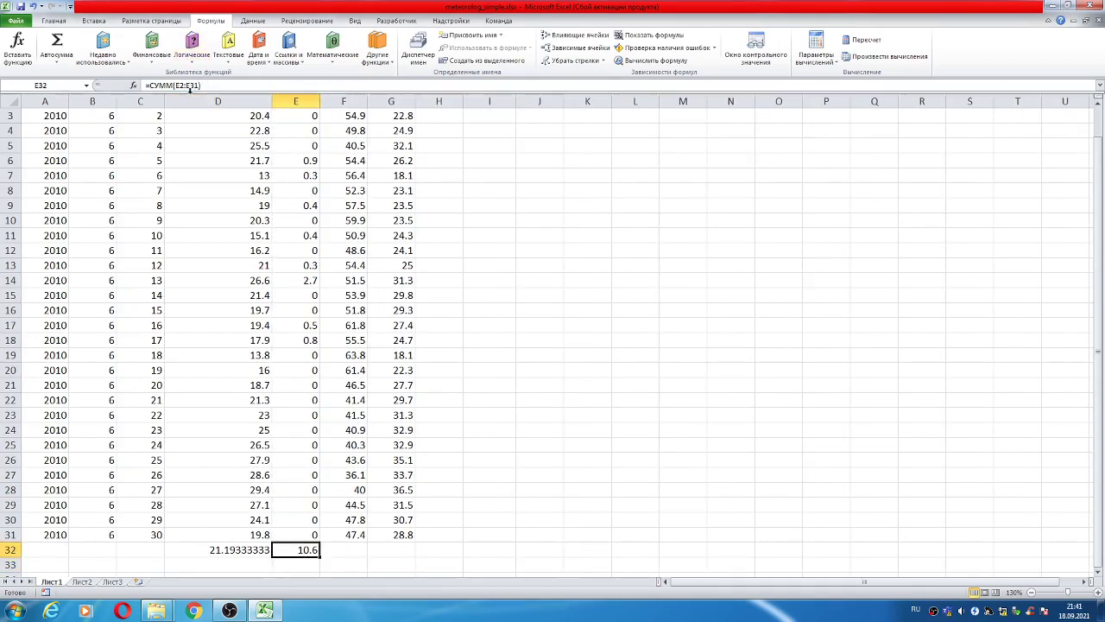
pyautogui.click(186, 87)
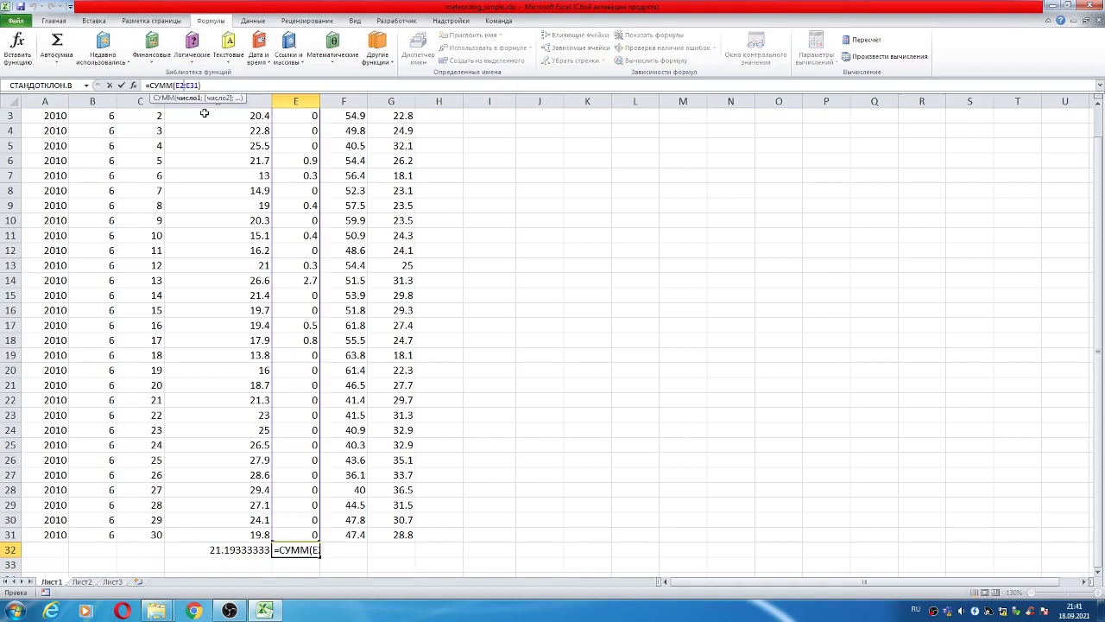
pyautogui.press('BackSpace')
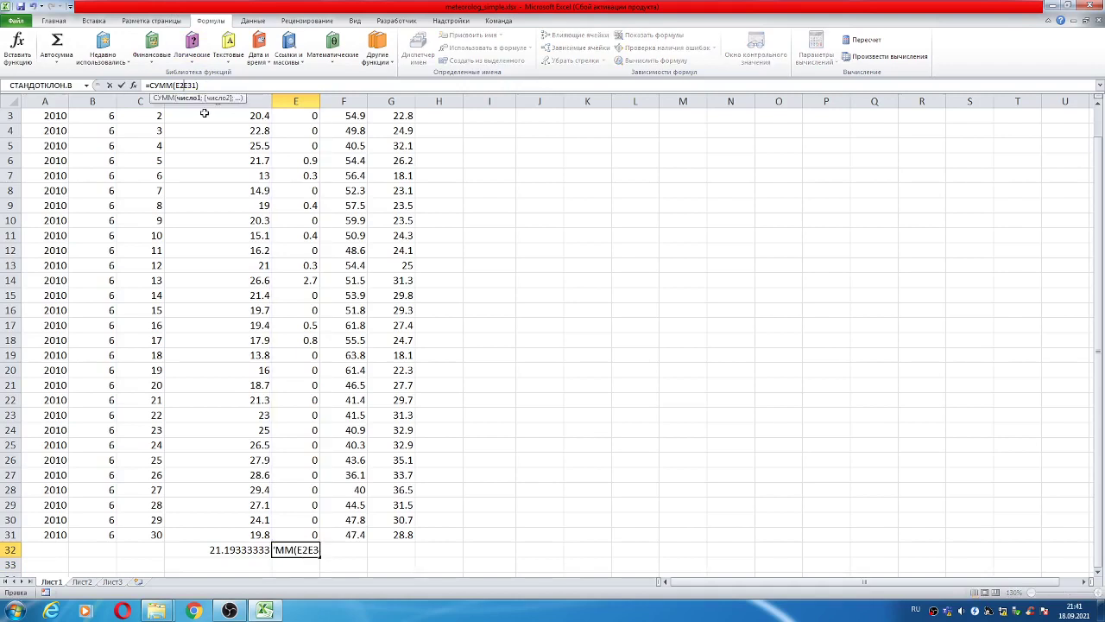
pyautogui.write(',')
pyautogui.press('BackSpace')
pyautogui.write(';')
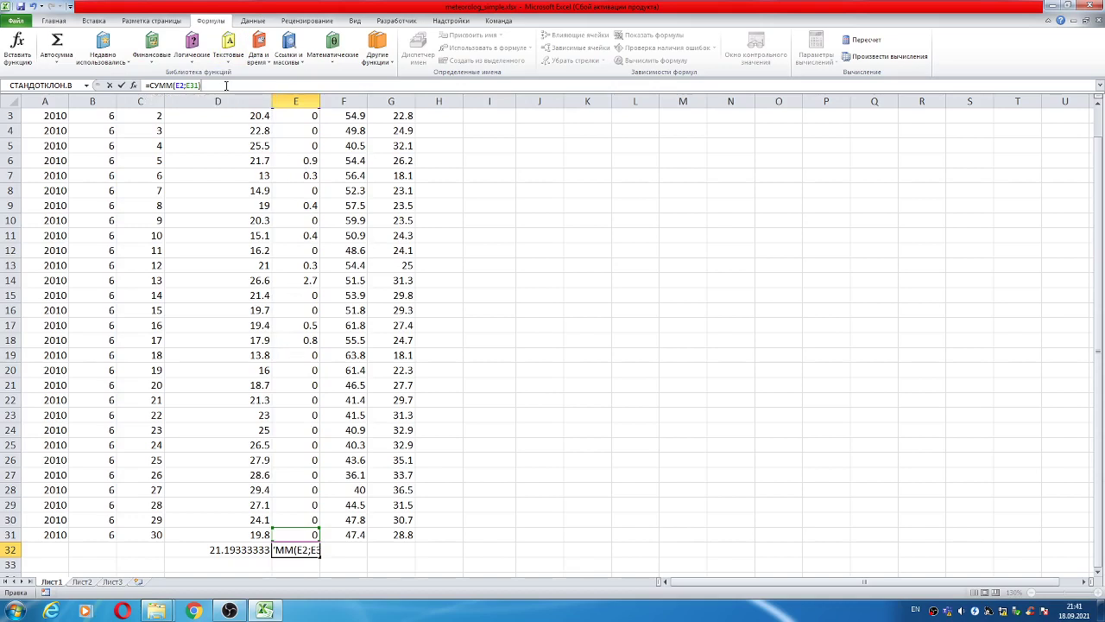
pyautogui.press('Return')
# Step: Inspect the range endpoints E2 and E31 without changing their values
pyautogui.click(296, 549)
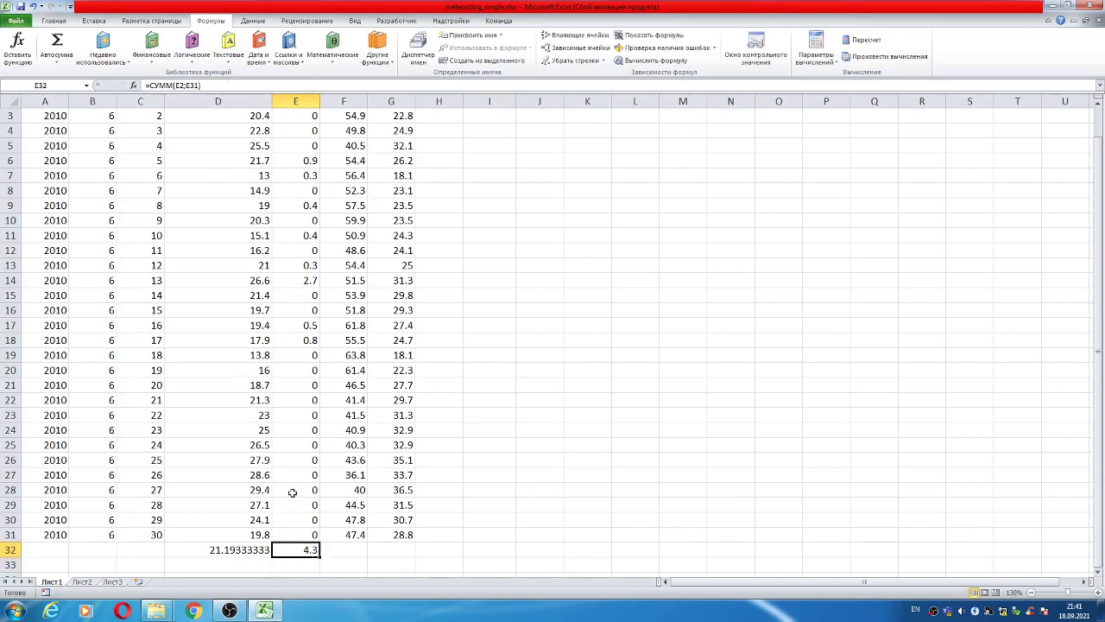
pyautogui.scroll(1, 294, 492)
pyautogui.click(292, 129)
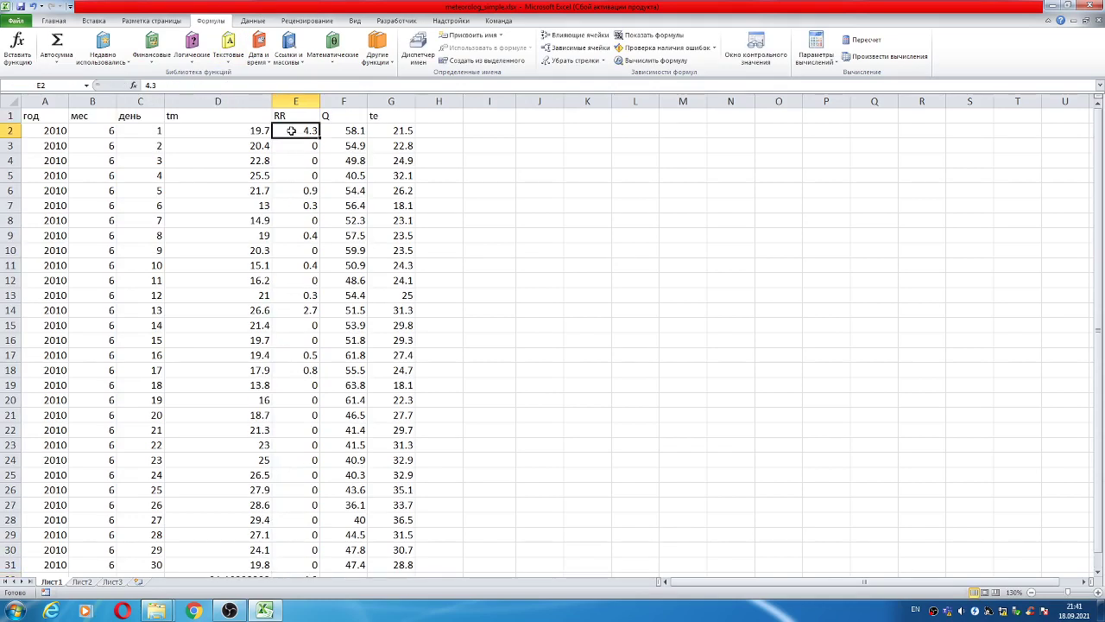
pyautogui.doubleClick(292, 129)
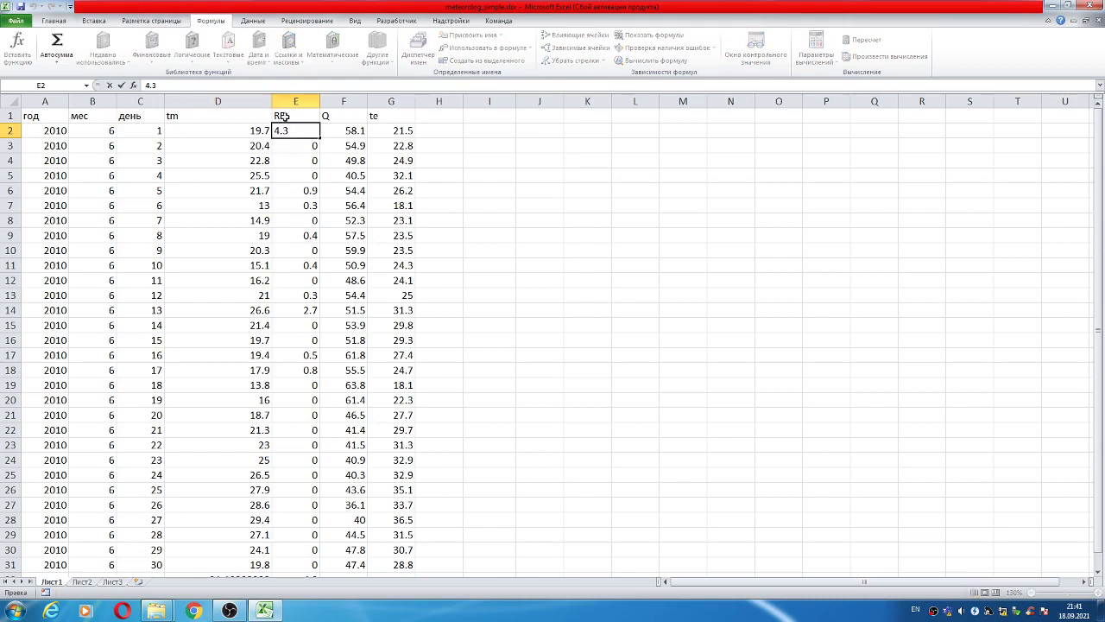
pyautogui.click(345, 549)
pyautogui.scroll(-3, 346, 518)
pyautogui.click(296, 429)
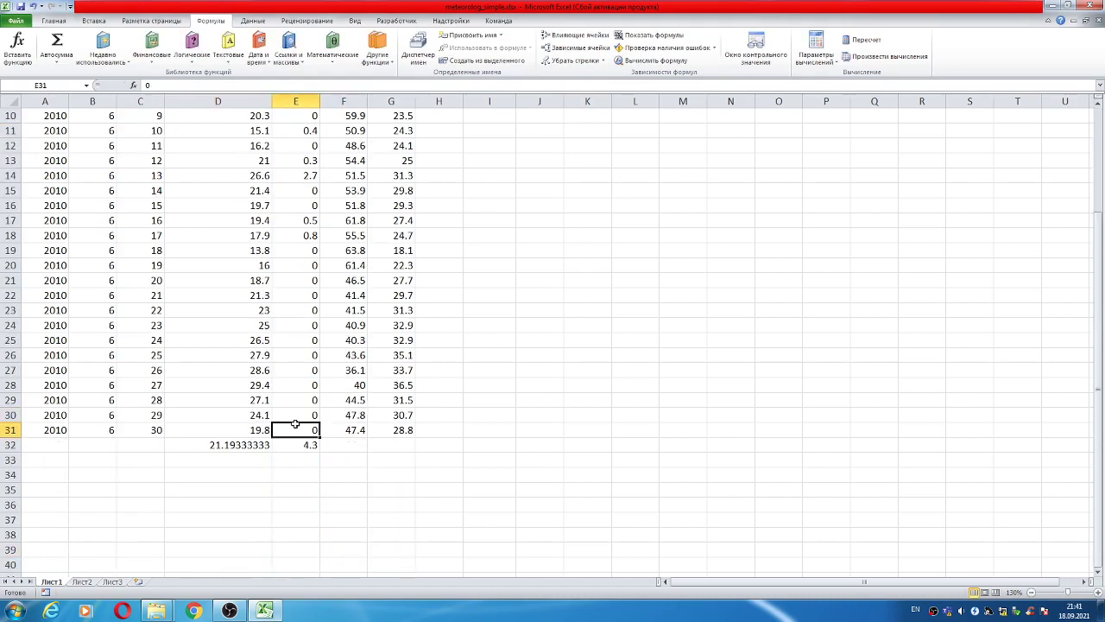
# Step: Edit E32's formula in the formula bar, deleting the semicolon to leave =СУММ(E2E31)
pyautogui.click(302, 444)
pyautogui.click(183, 85)
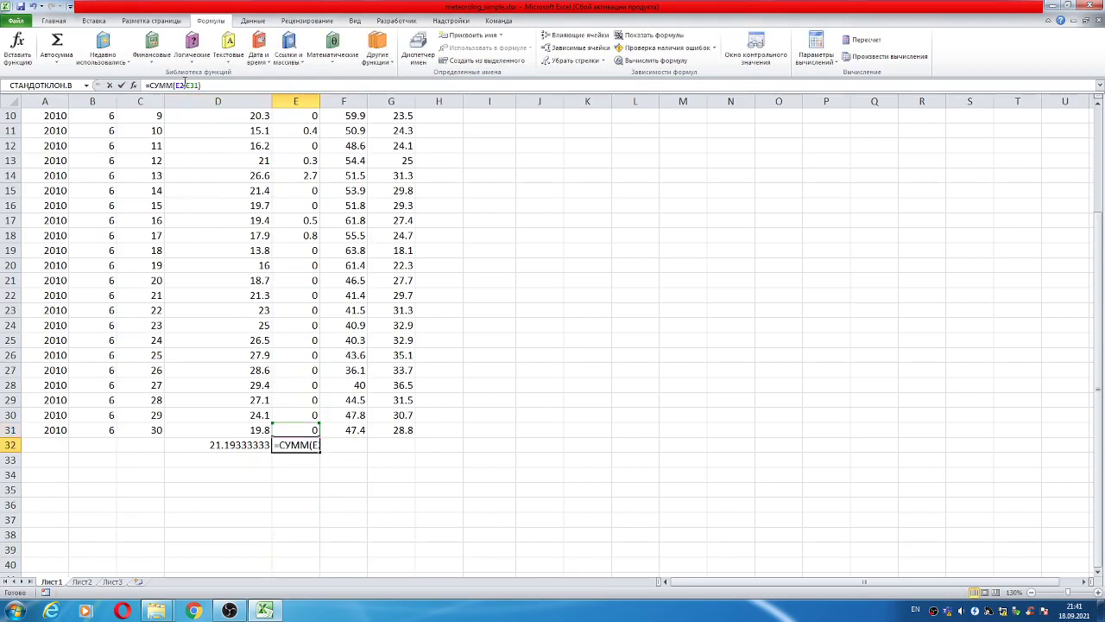
pyautogui.press('BackSpace')
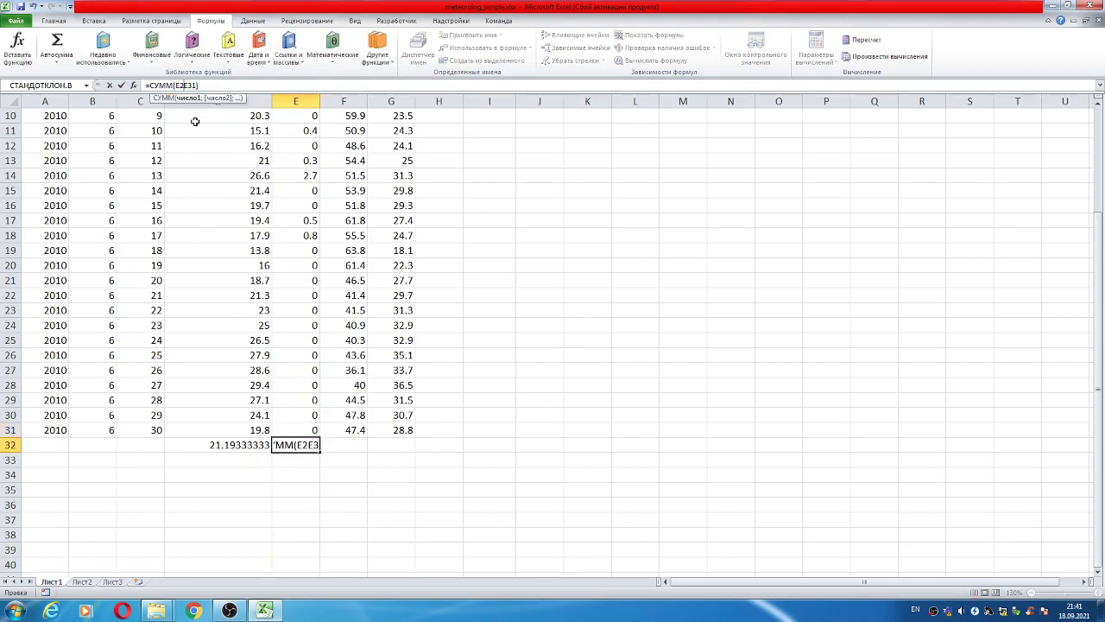